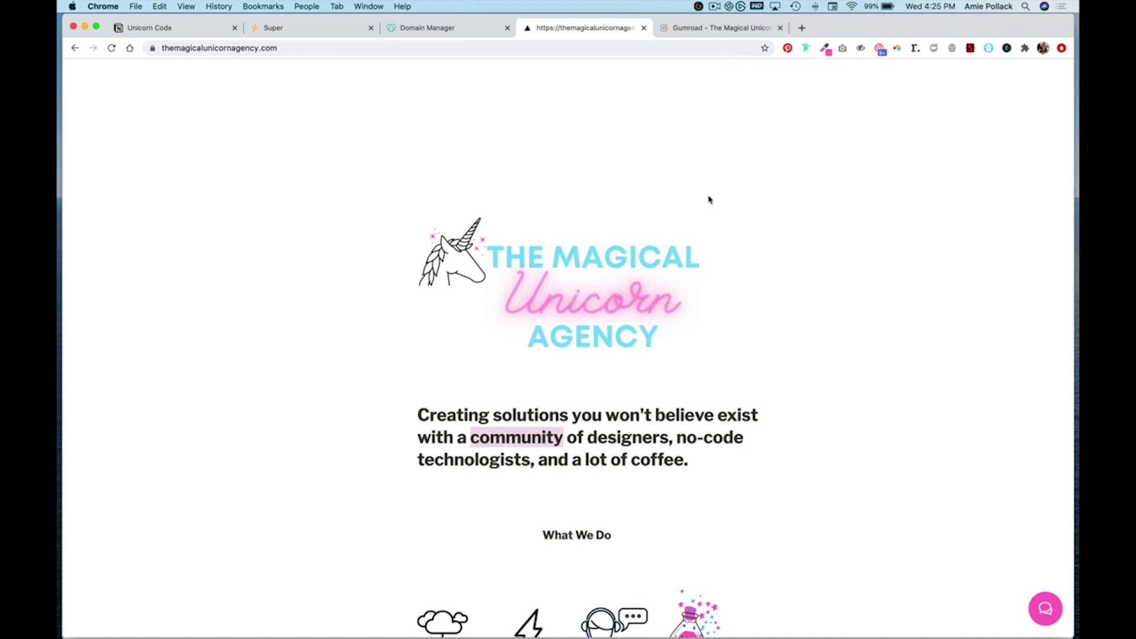
# Switch to the Gumroad edit page for The Magical Unicorn Handbook product.
pyautogui.click(693, 29)
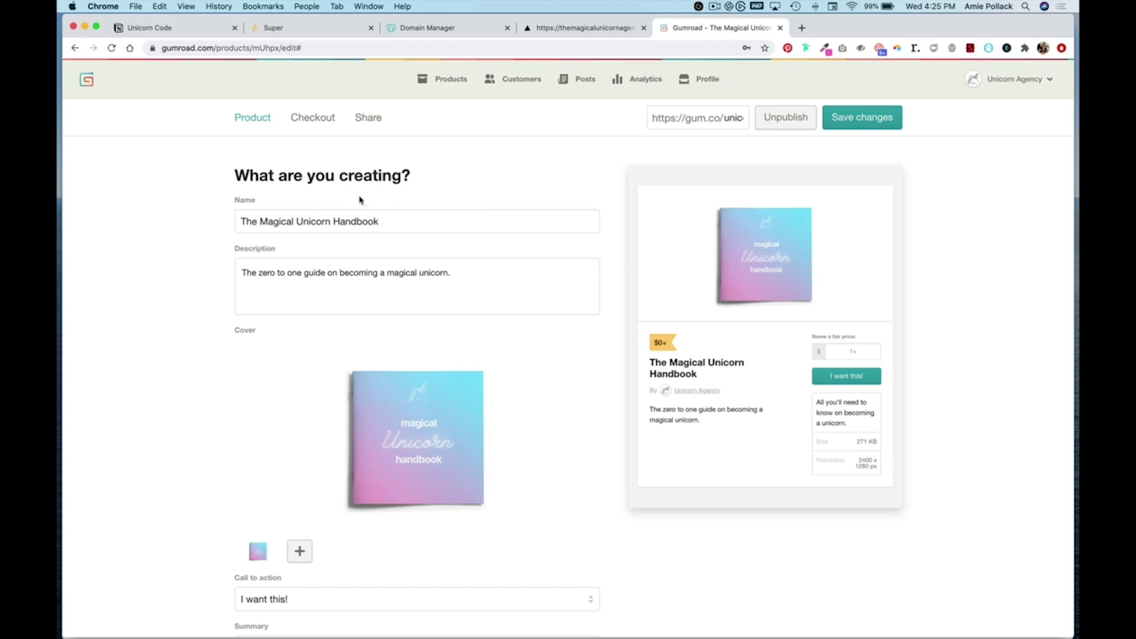
# Copy the handbook's Overlay embed code from Gumroad's Share options.
pyautogui.click(368, 119)
pyautogui.scroll(-3, 631, 466)
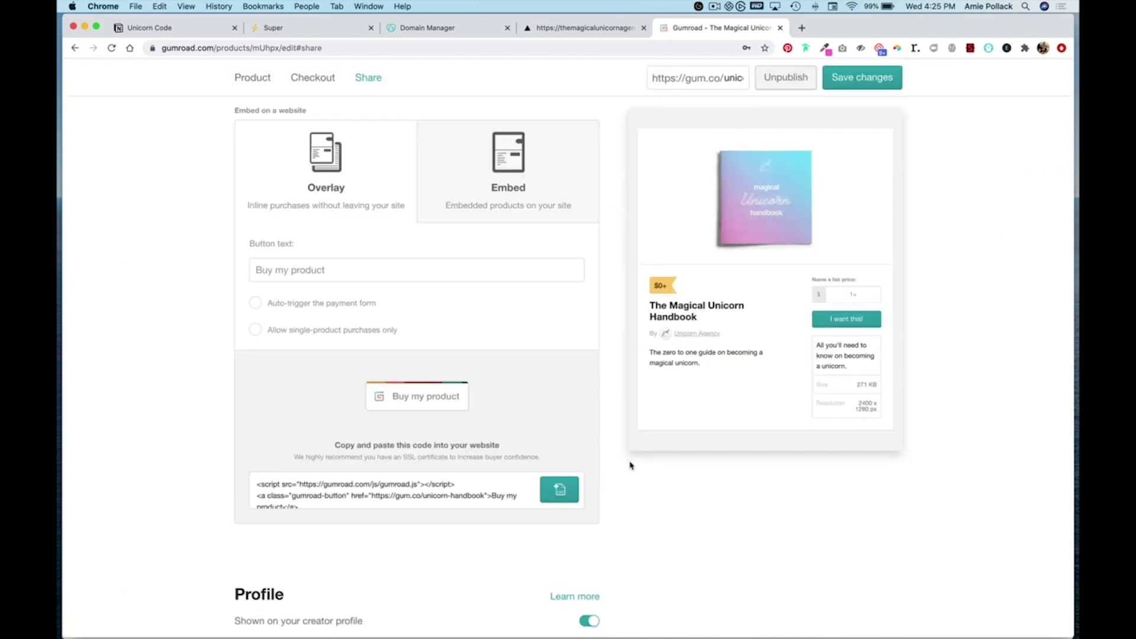
pyautogui.click(560, 489)
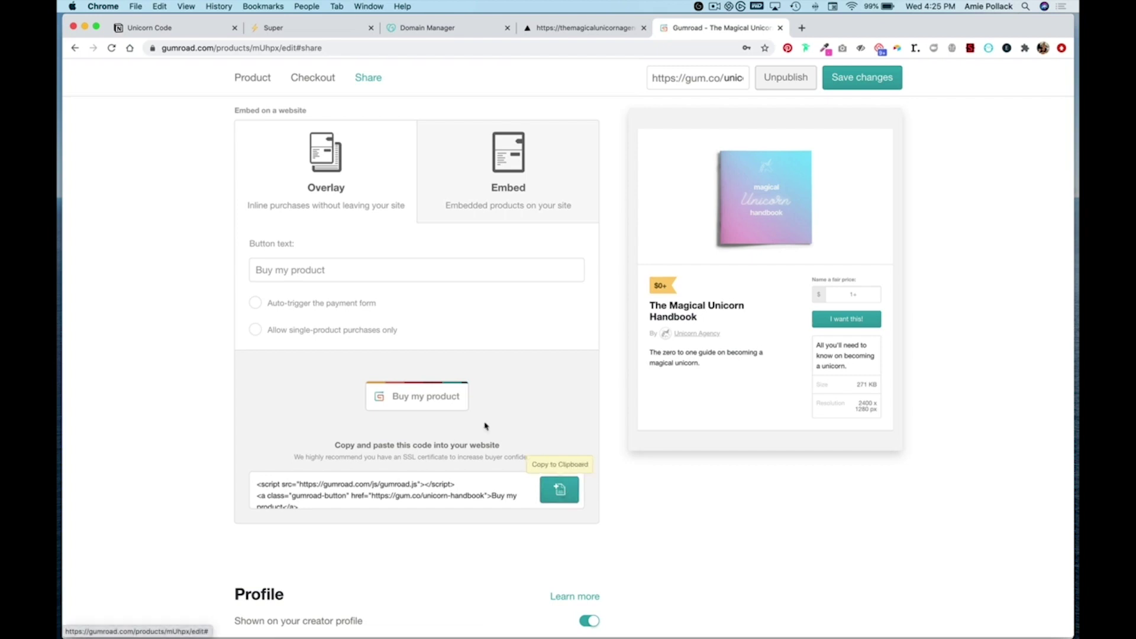
pyautogui.click(286, 28)
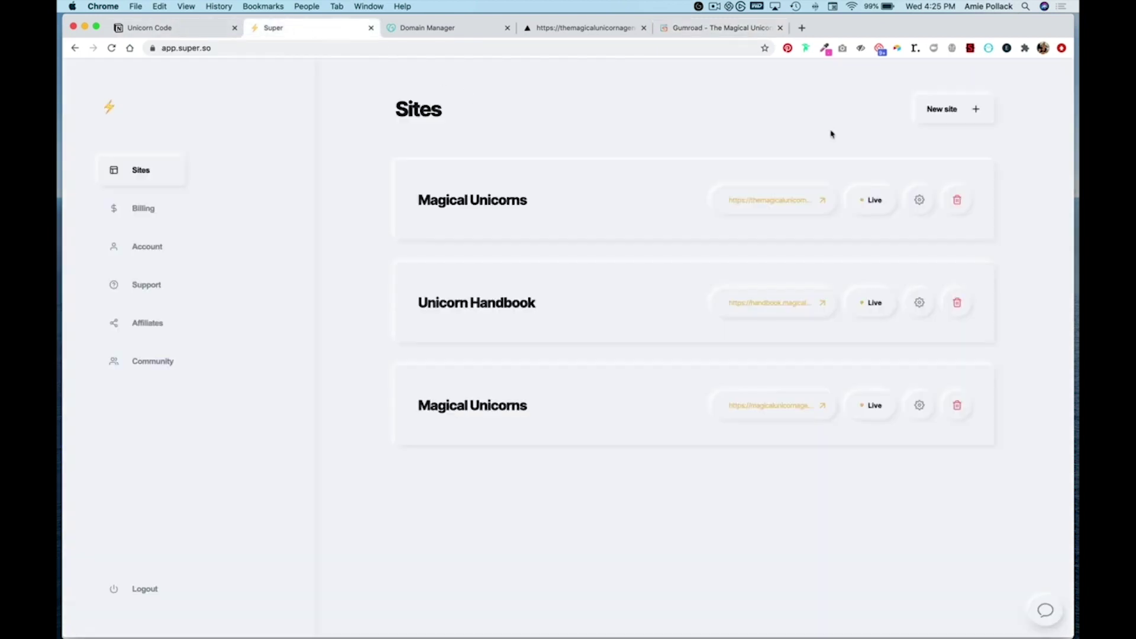
# Paste the Gumroad overlay code at the end of the first site's Snippet injection and save.
pyautogui.click(918, 200)
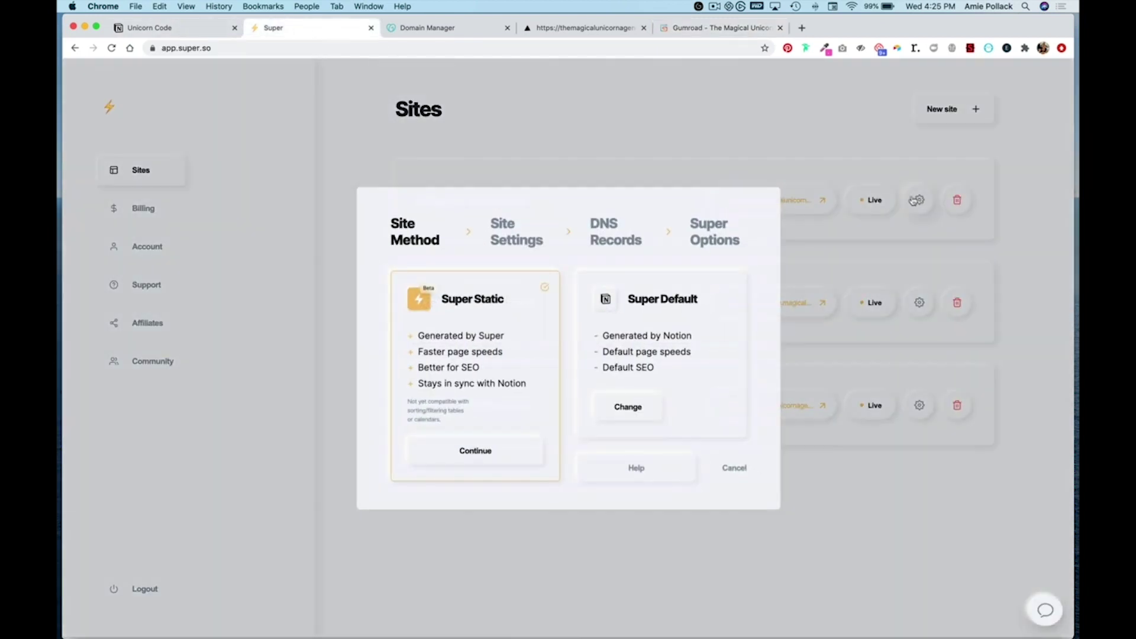
pyautogui.click(713, 231)
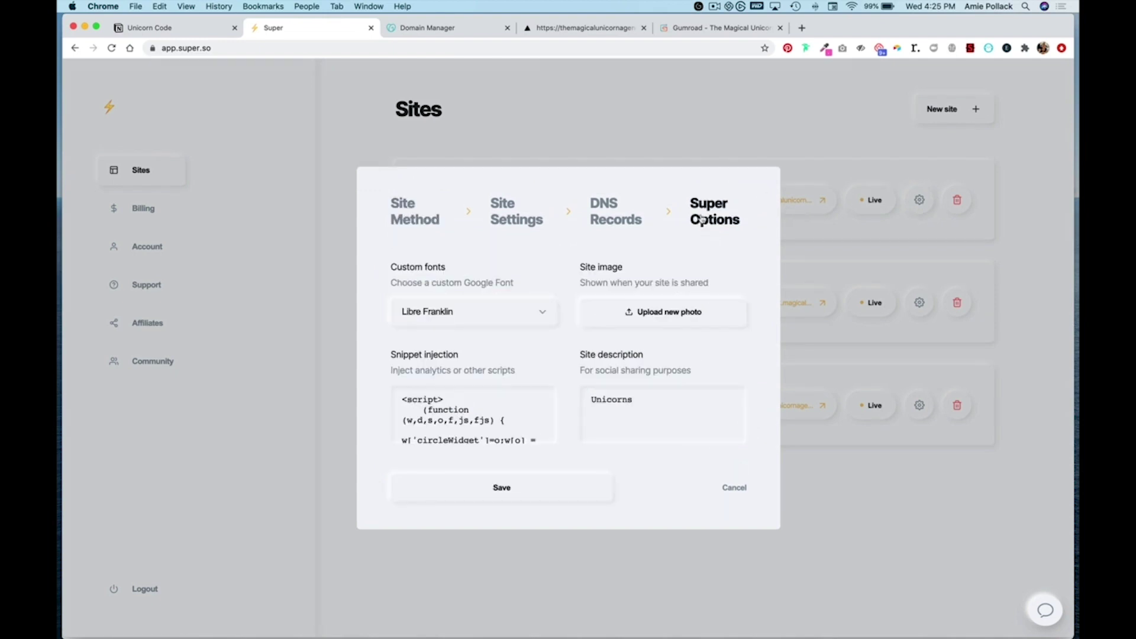
pyautogui.scroll(-5, 484, 429)
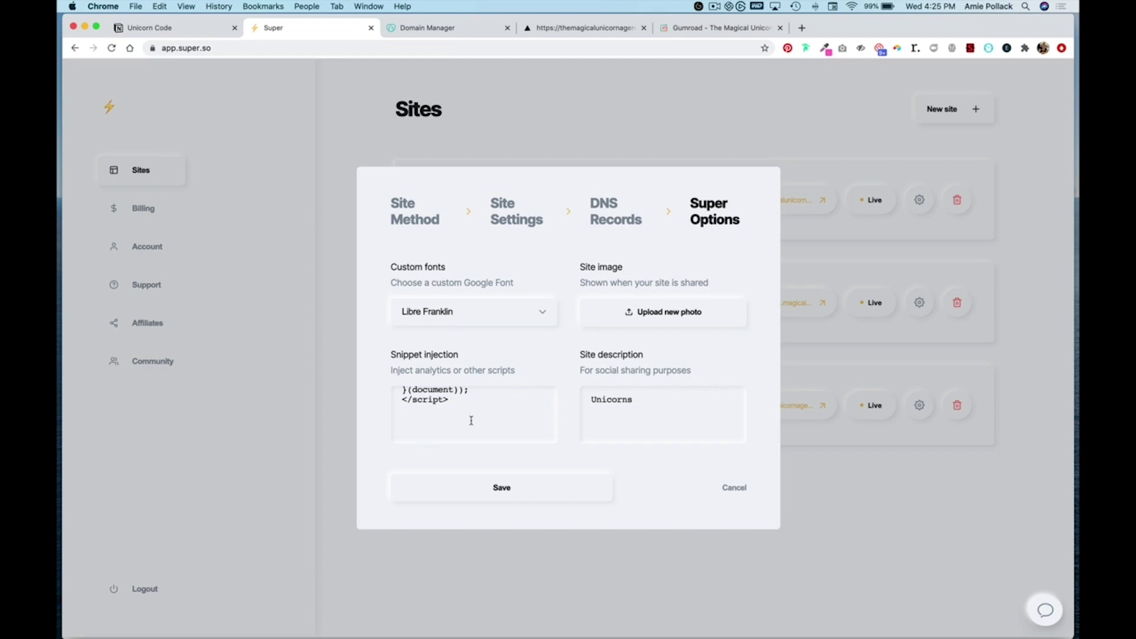
pyautogui.press('super+v')
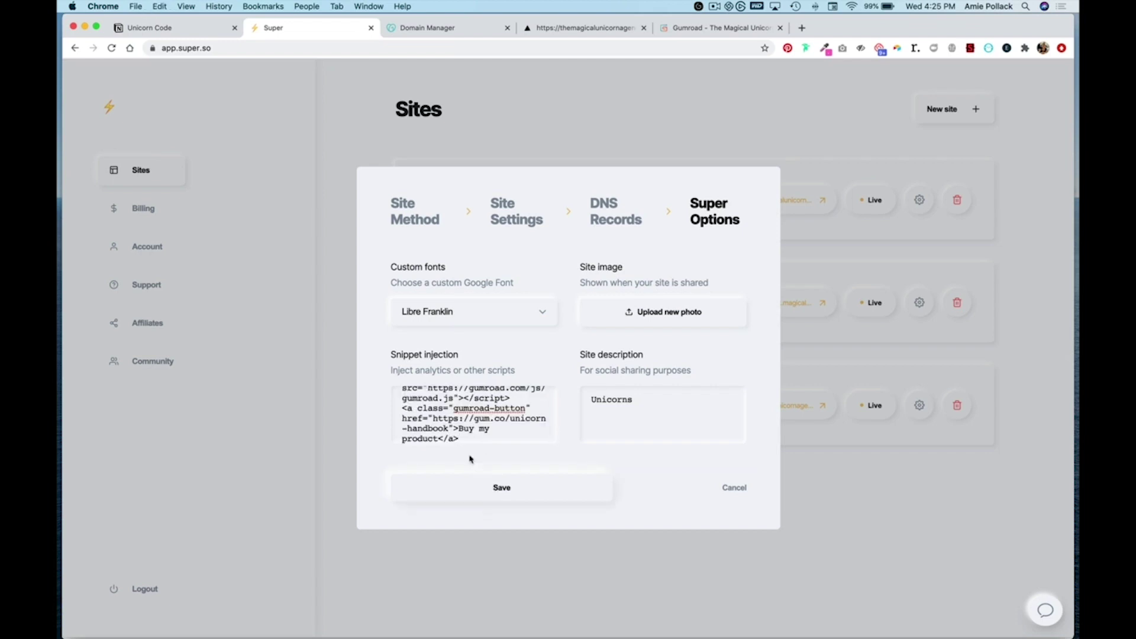
pyautogui.click(470, 492)
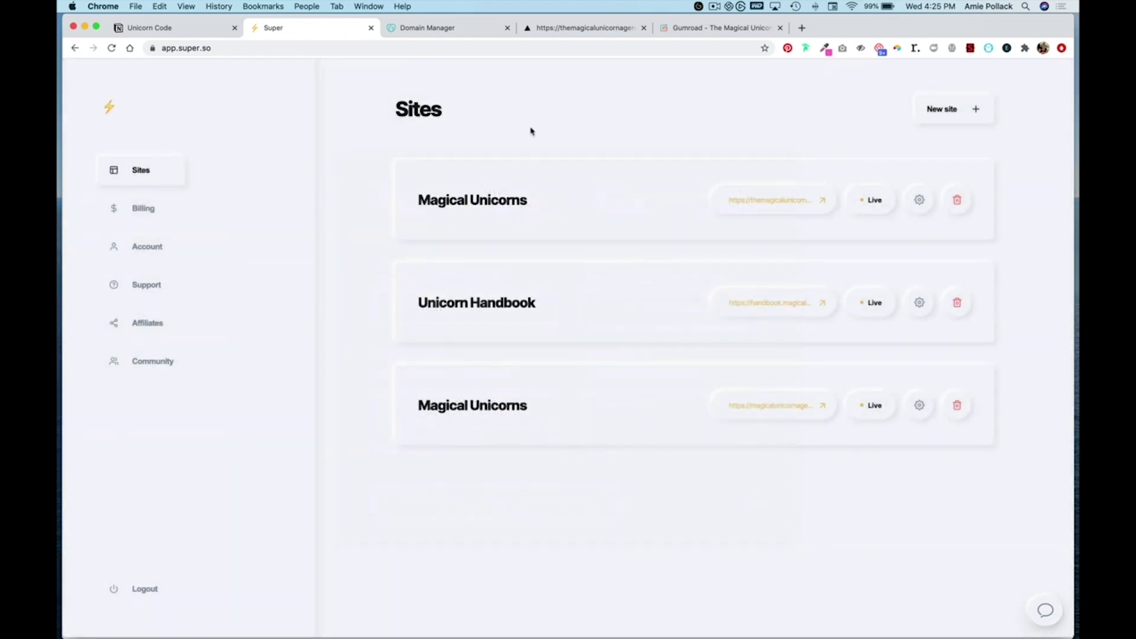
pyautogui.click(566, 29)
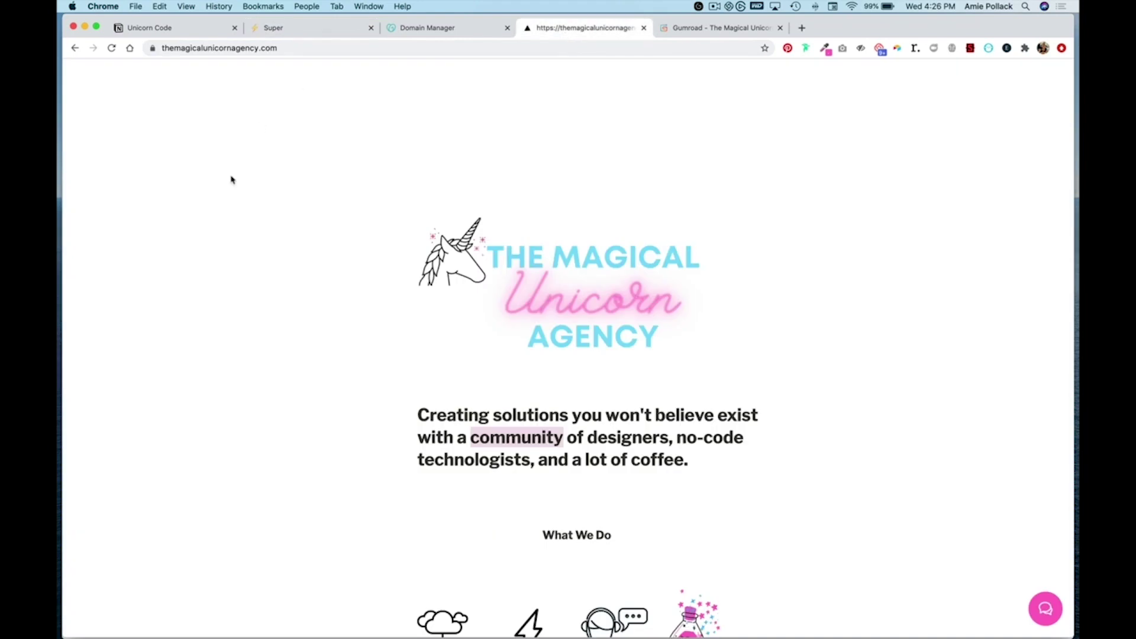
# Reload the agency site and check that 'Buy my product' opens the handbook purchase overlay.
pyautogui.click(111, 48)
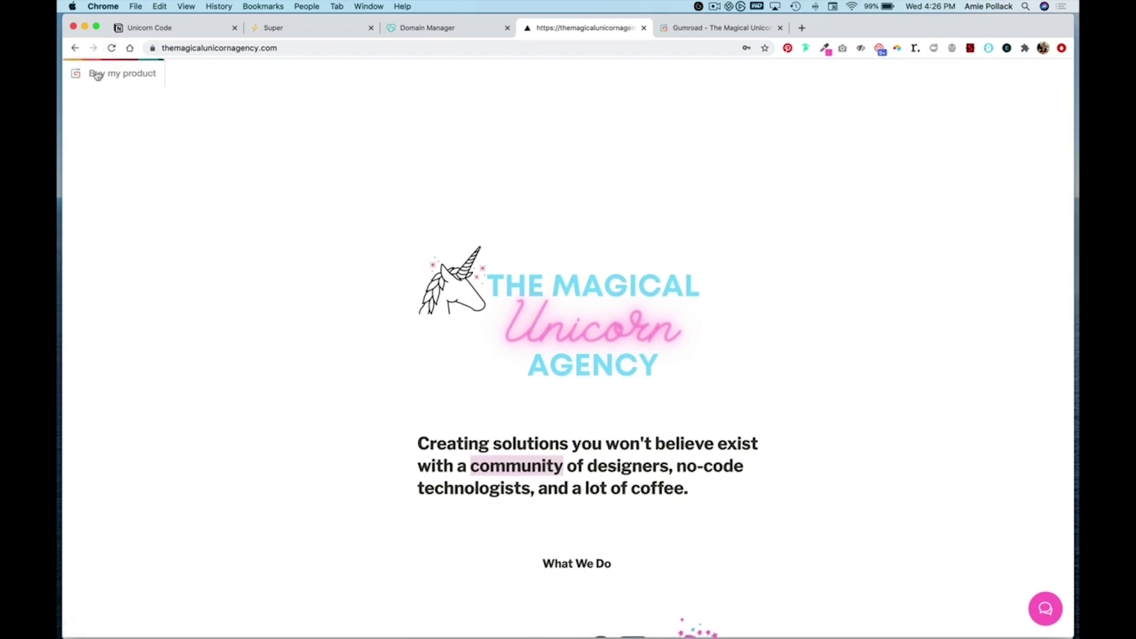
pyautogui.click(123, 74)
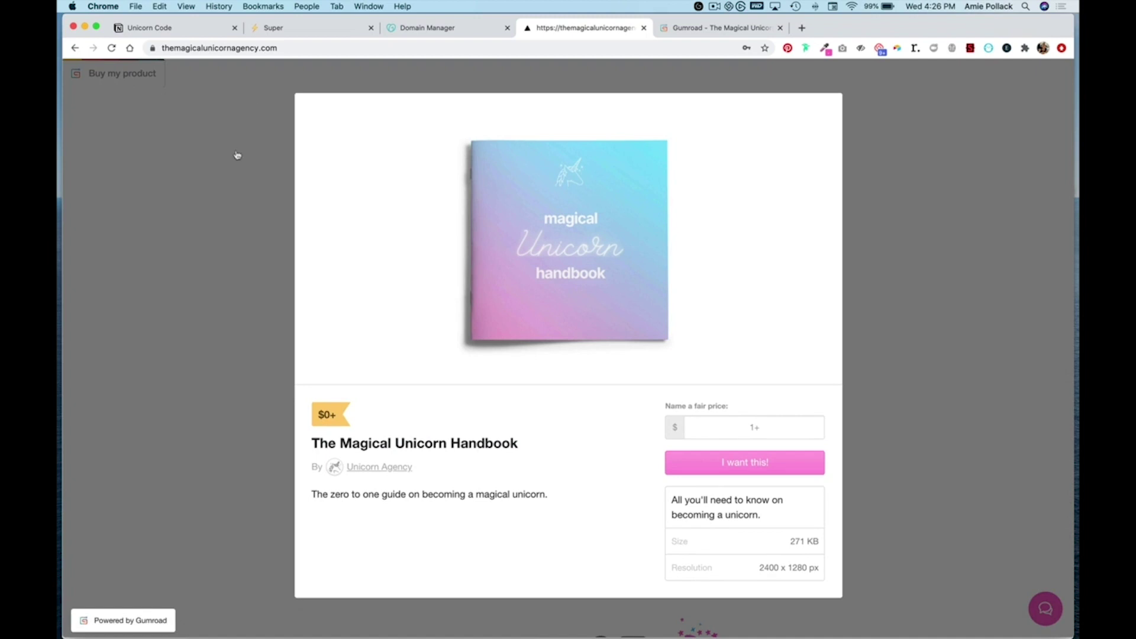
pyautogui.click(231, 173)
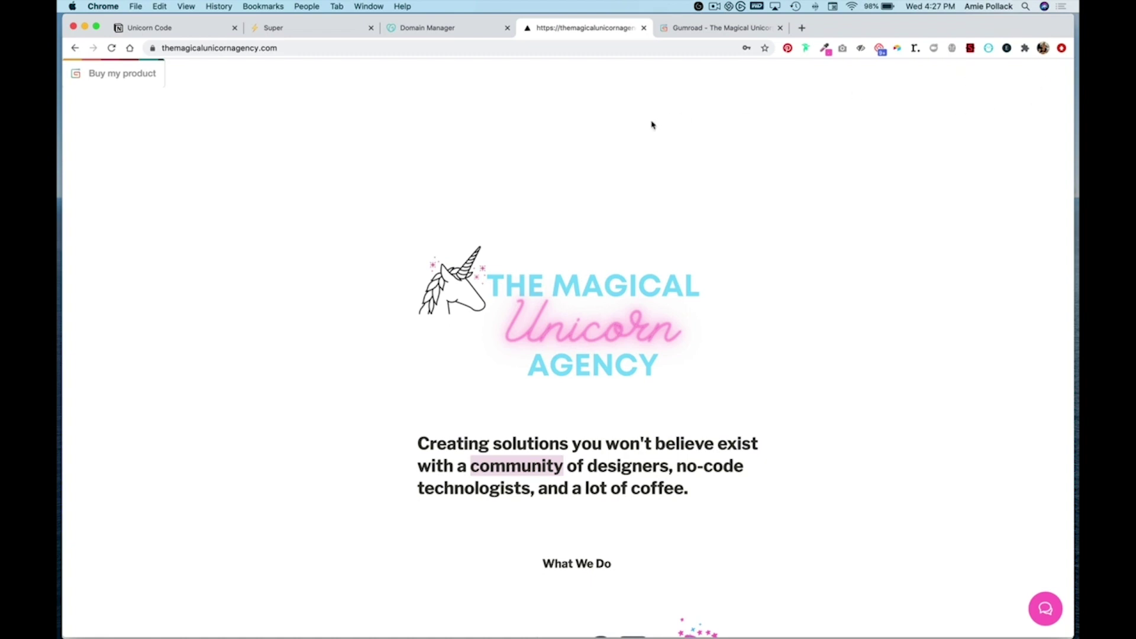
pyautogui.click(155, 34)
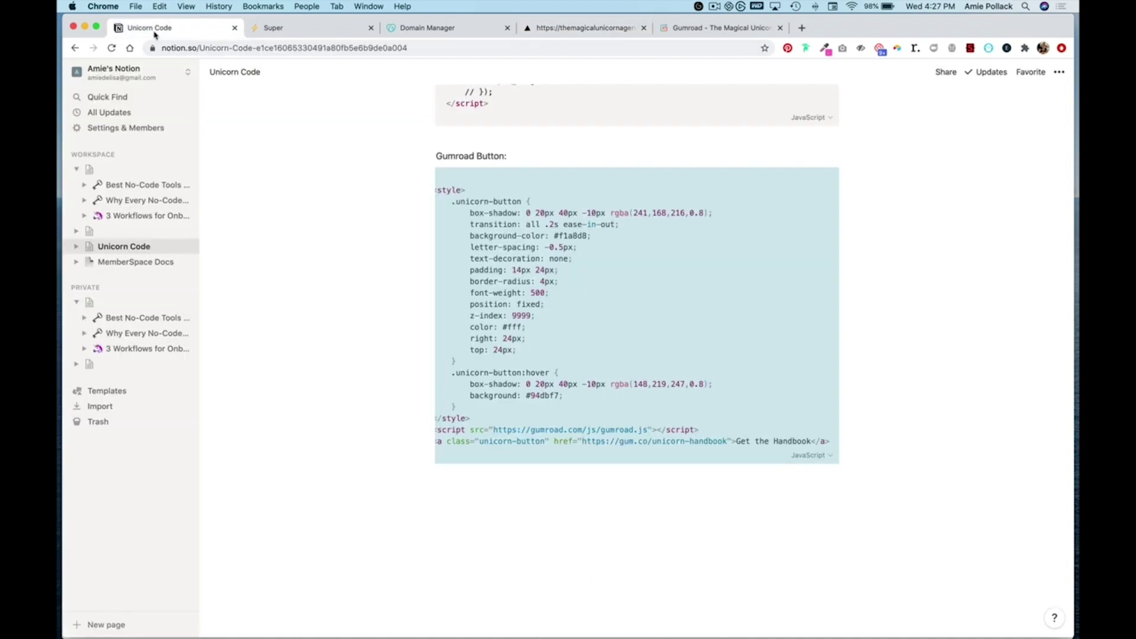
# Review the Gumroad Button snippet's styling code, handbook link URL and 'Get the Handbook' text.
pyautogui.click(343, 273)
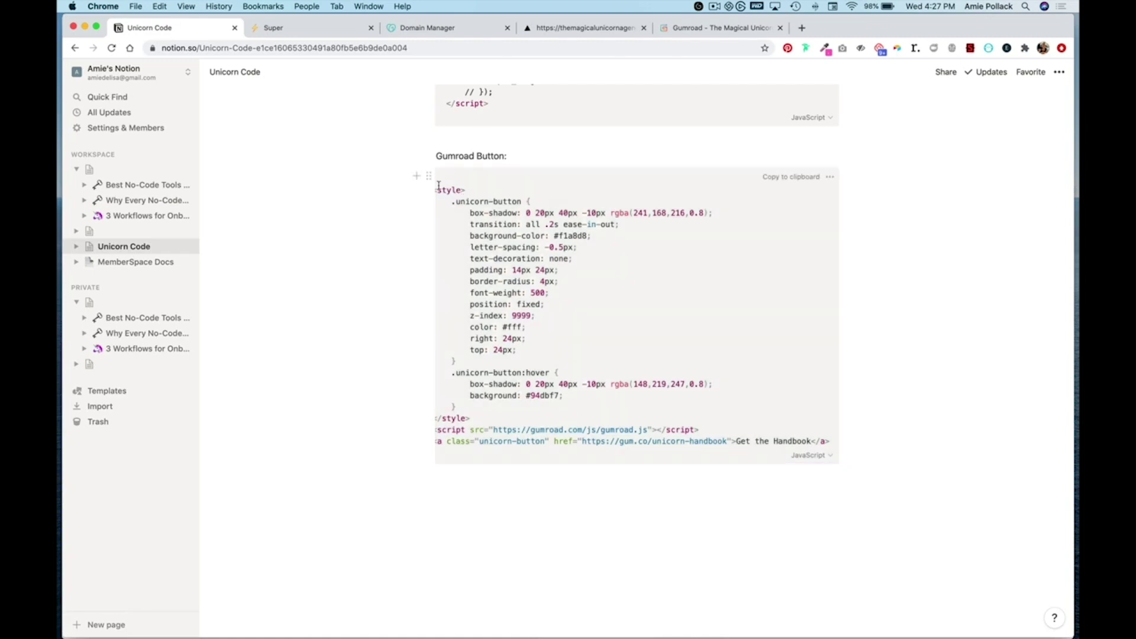
pyautogui.hscroll(-2, 440, 187)
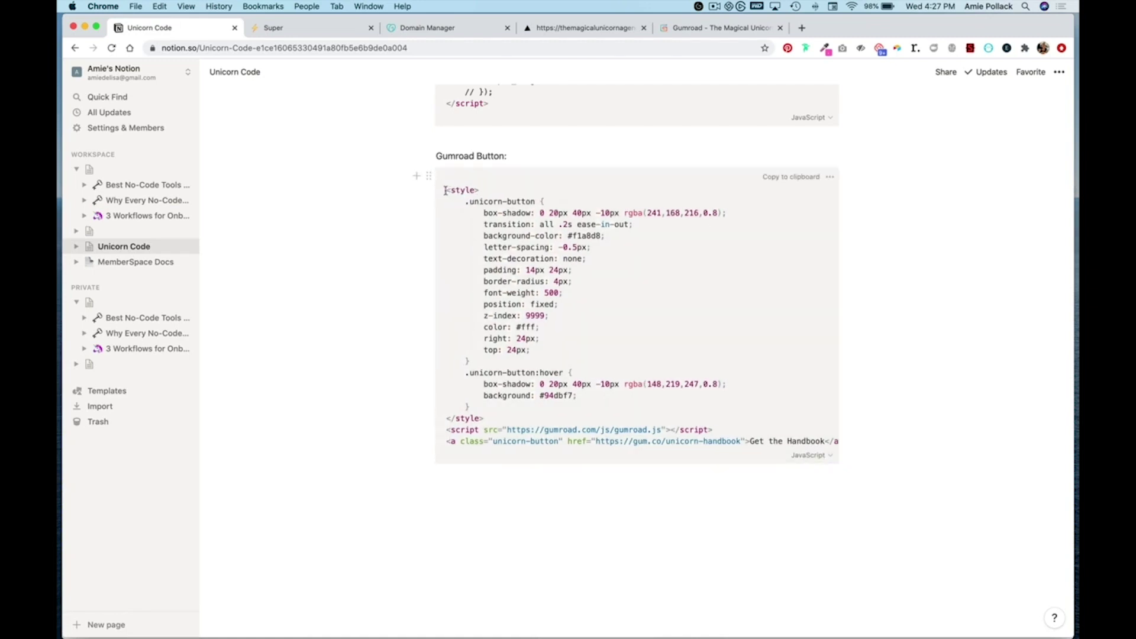
pyautogui.moveTo(445, 190); pyautogui.dragTo(827, 438)
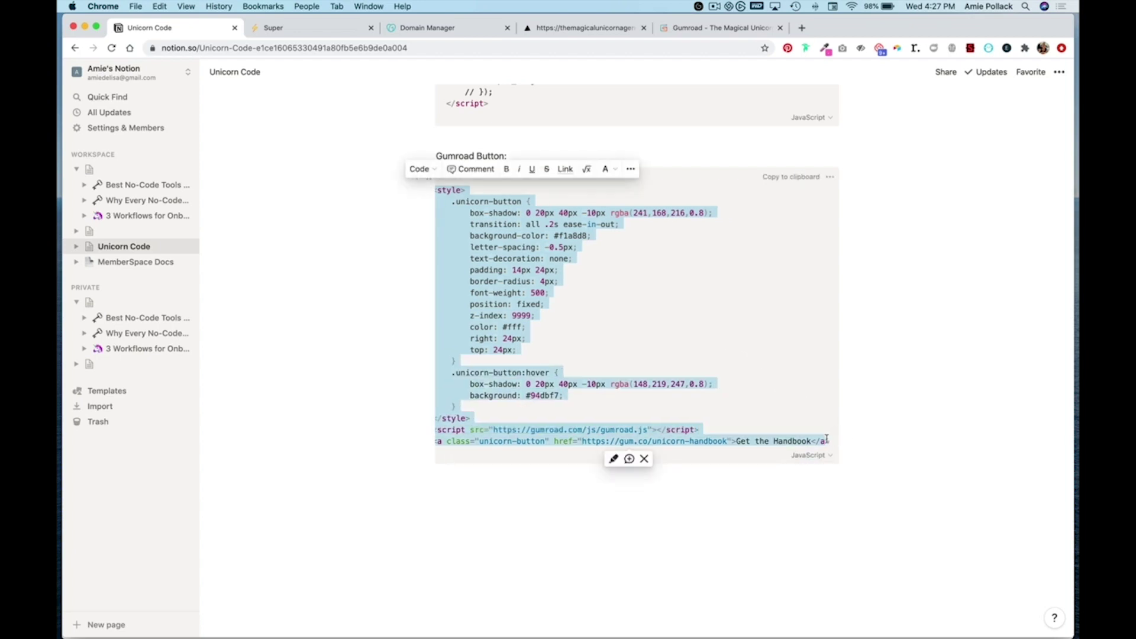
pyautogui.click(816, 494)
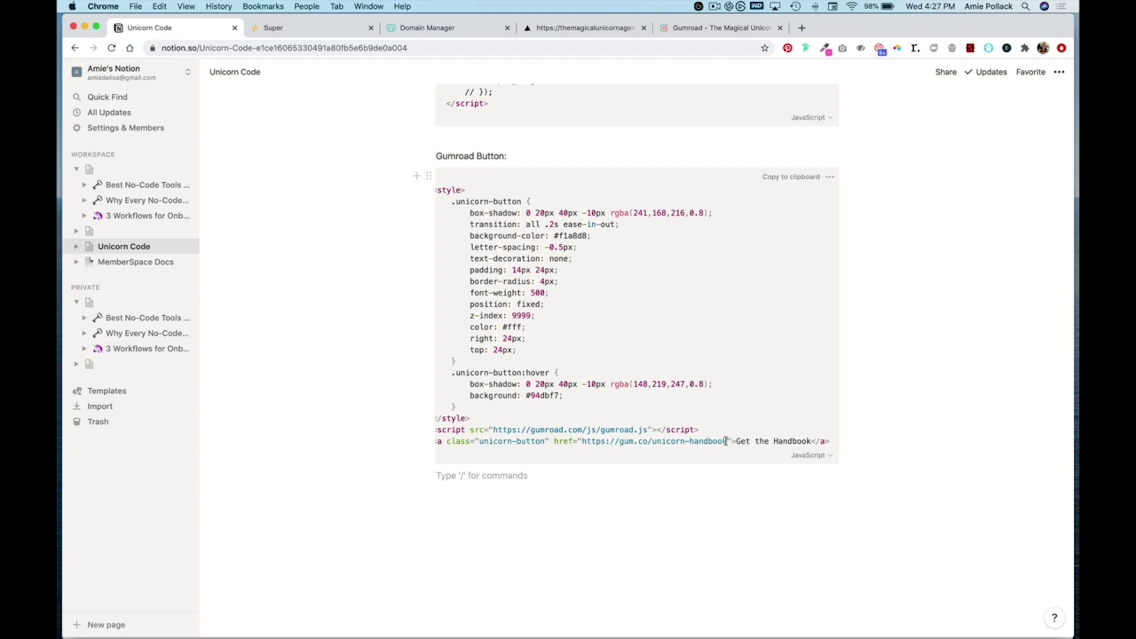
pyautogui.moveTo(726, 441); pyautogui.dragTo(581, 444)
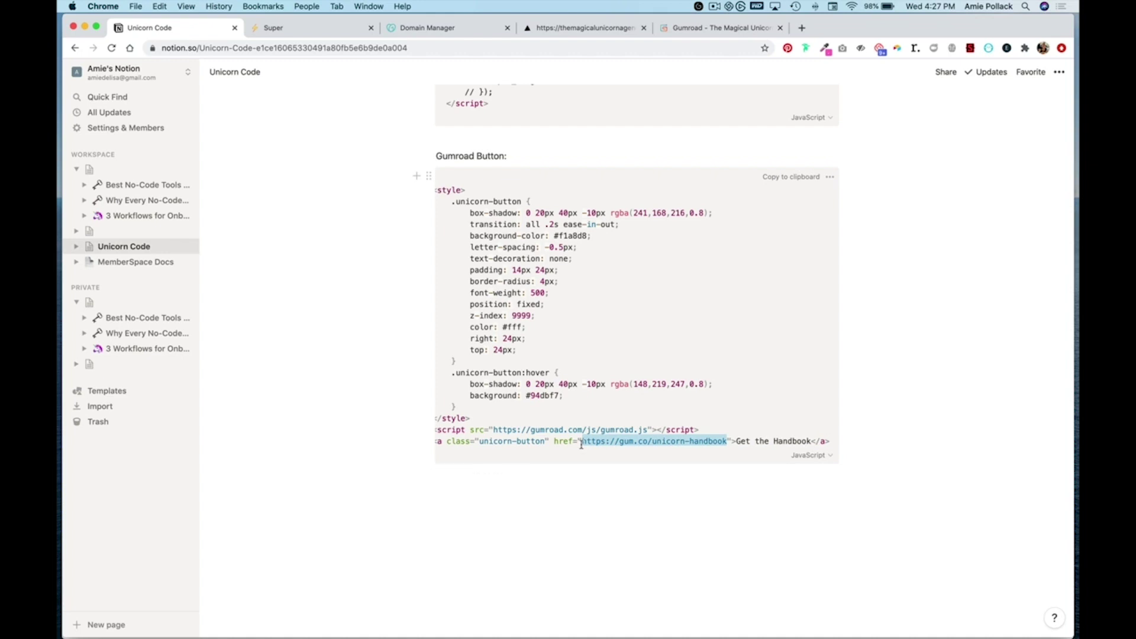
pyautogui.click(758, 444)
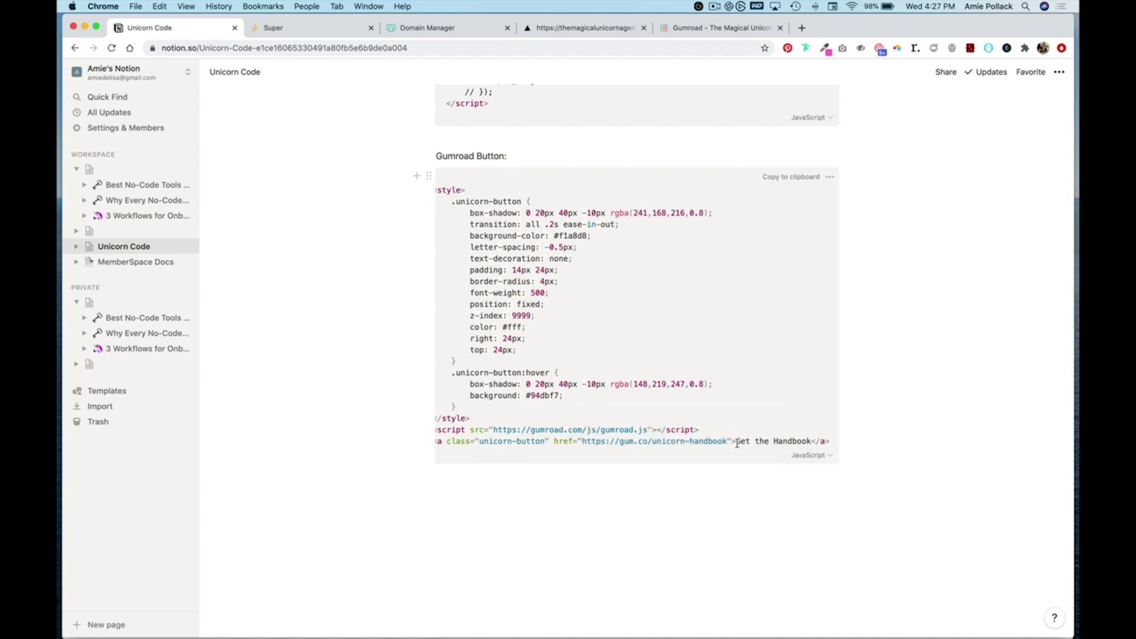
pyautogui.moveTo(737, 443); pyautogui.dragTo(810, 441)
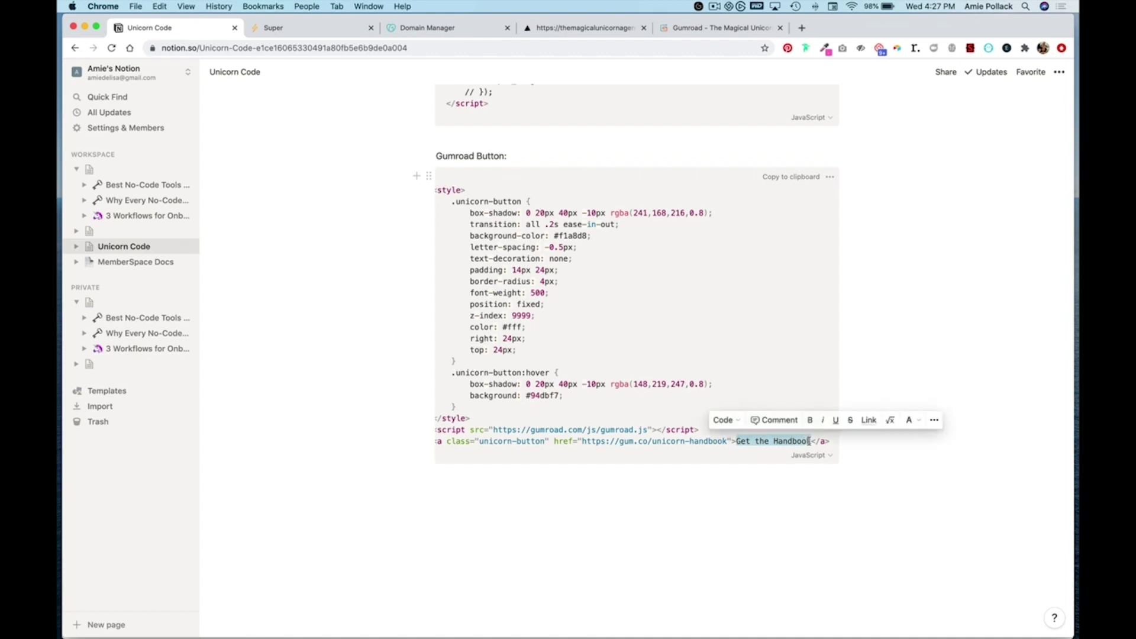
pyautogui.click(894, 451)
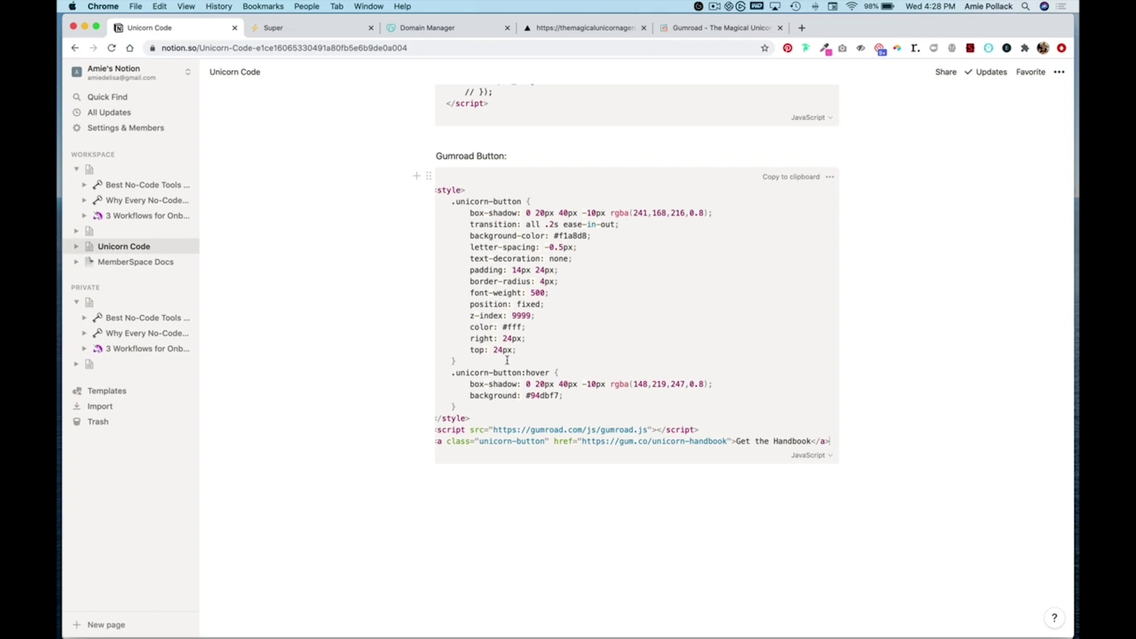
pyautogui.click(300, 30)
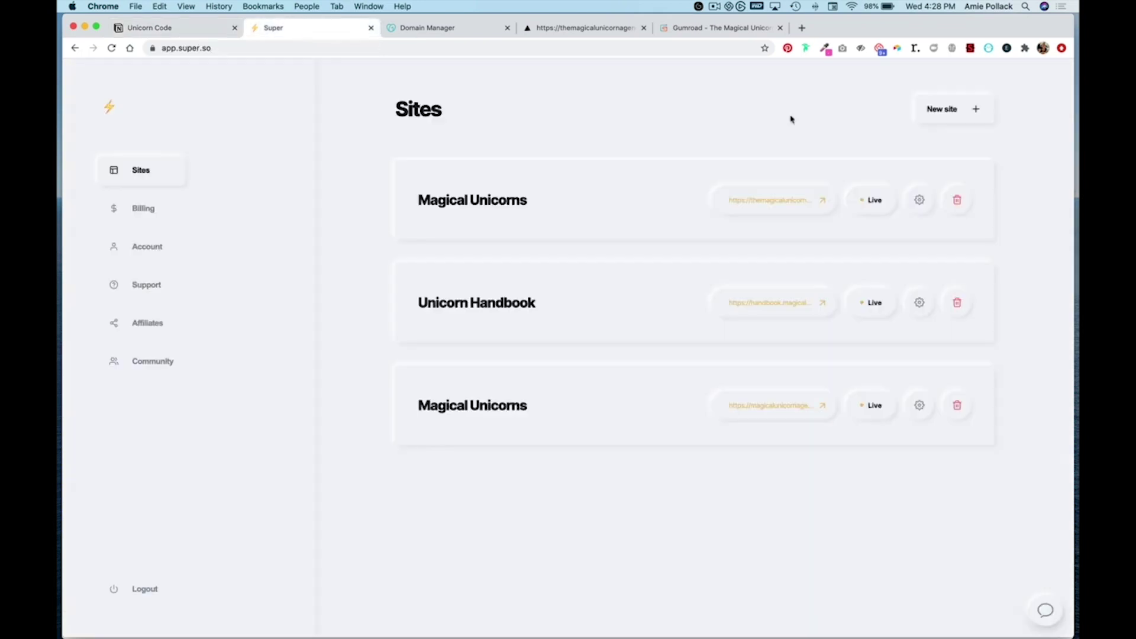
# Replace the first site's Snippet injection with the unicorn-button 'Get the Handbook' code and save.
pyautogui.click(921, 201)
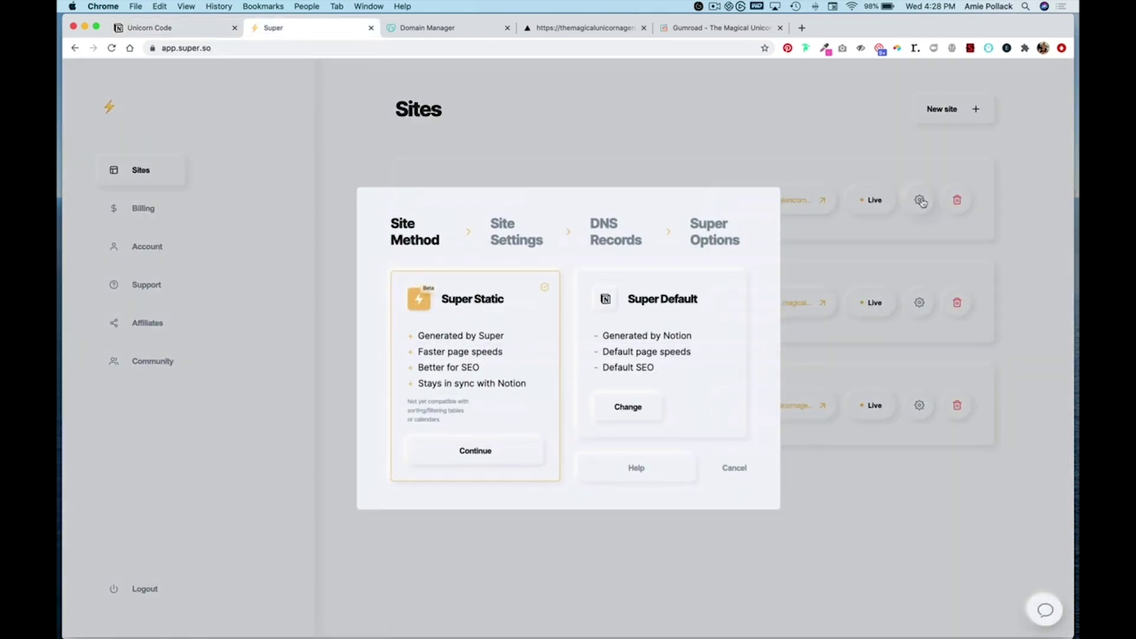
pyautogui.click(710, 242)
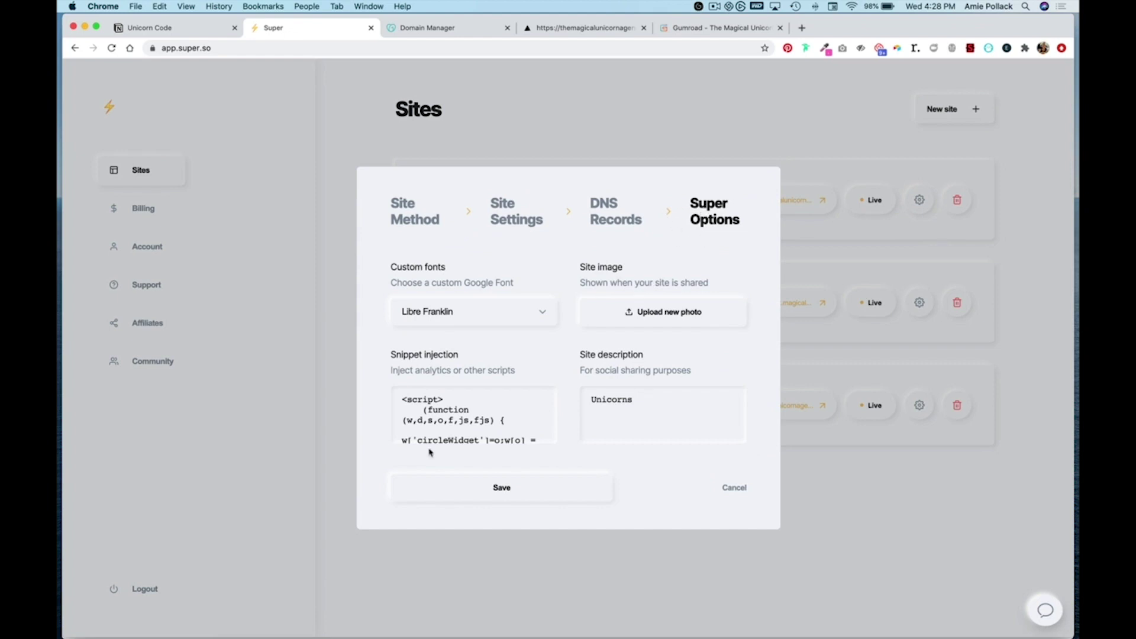
pyautogui.scroll(-10, 433, 410)
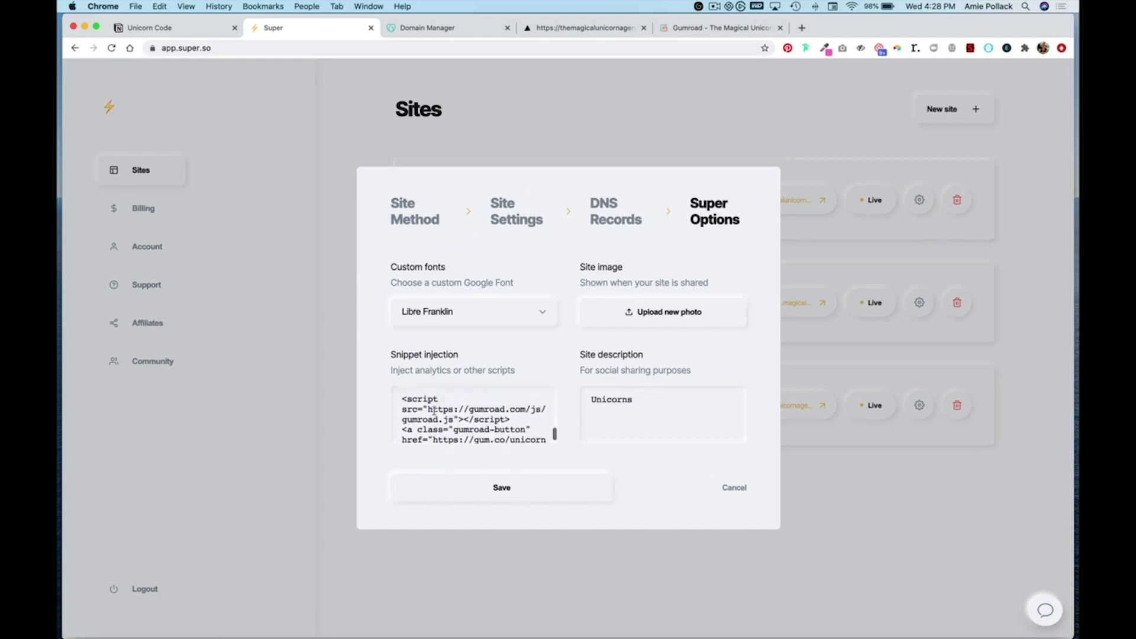
pyautogui.scroll(5, 434, 410)
pyautogui.scroll(-4, 434, 410)
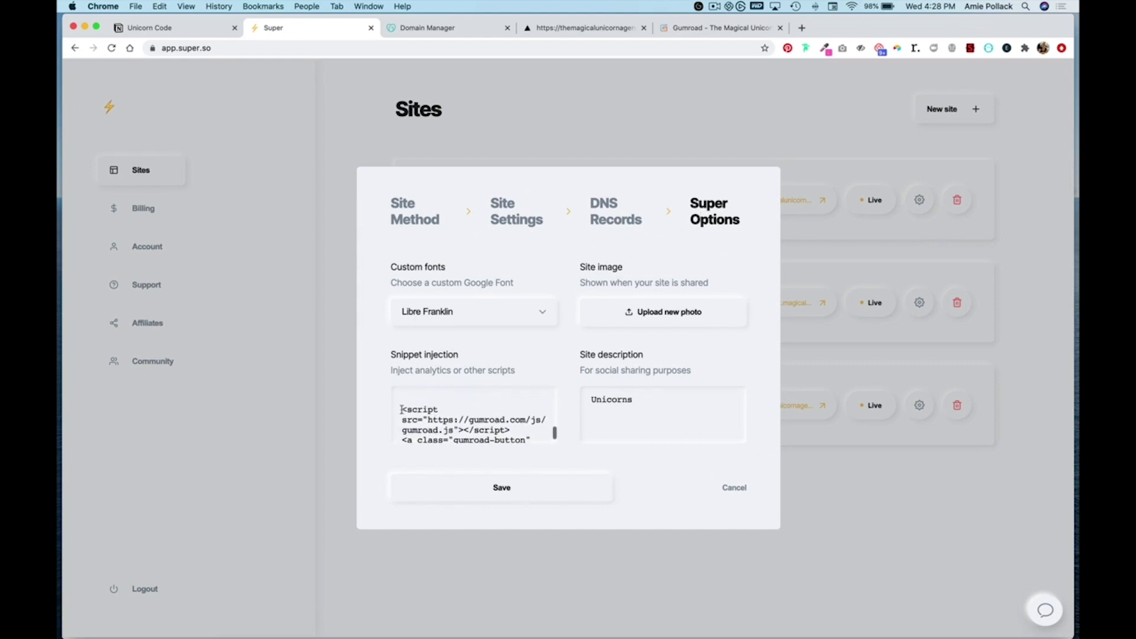
pyautogui.moveTo(401, 409); pyautogui.dragTo(525, 467)
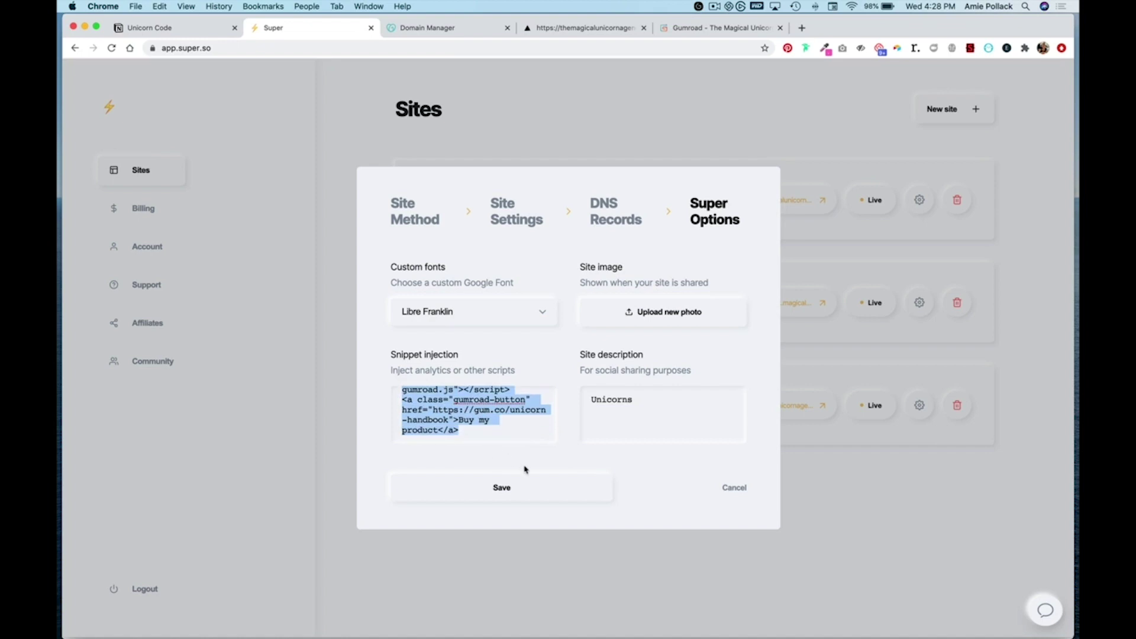
pyautogui.write('<script src="https://gumroad.com/js/gumroad.js"></script> <a class="unicorn-button" href="https://gum.co/unicorn-handbook">Get the Handbook</a')
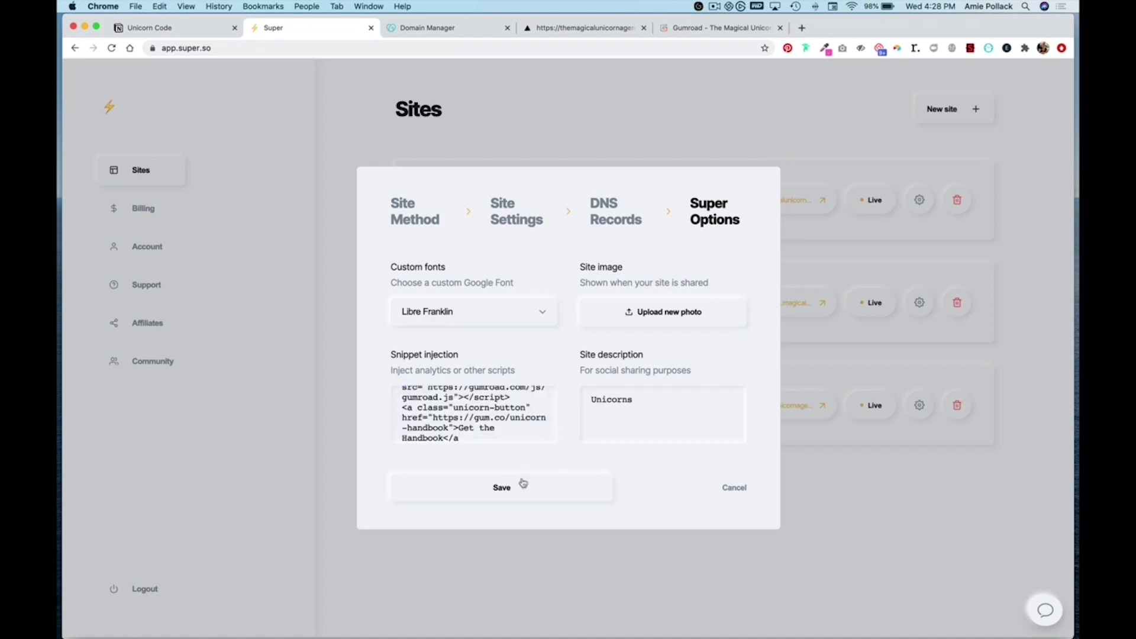
pyautogui.write('>')
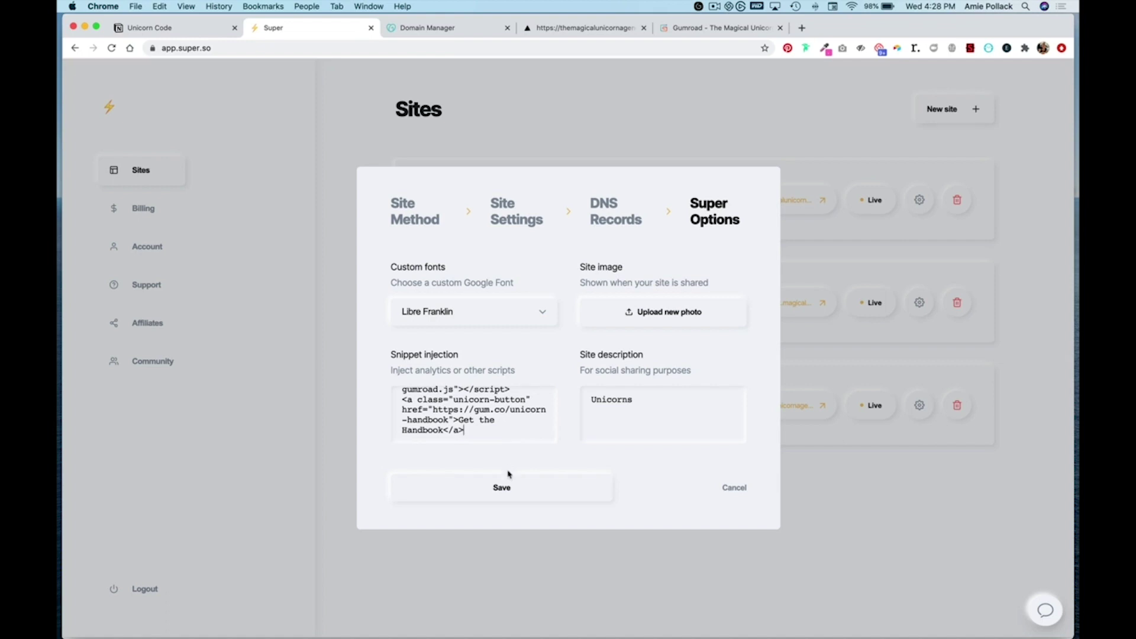
pyautogui.click(503, 494)
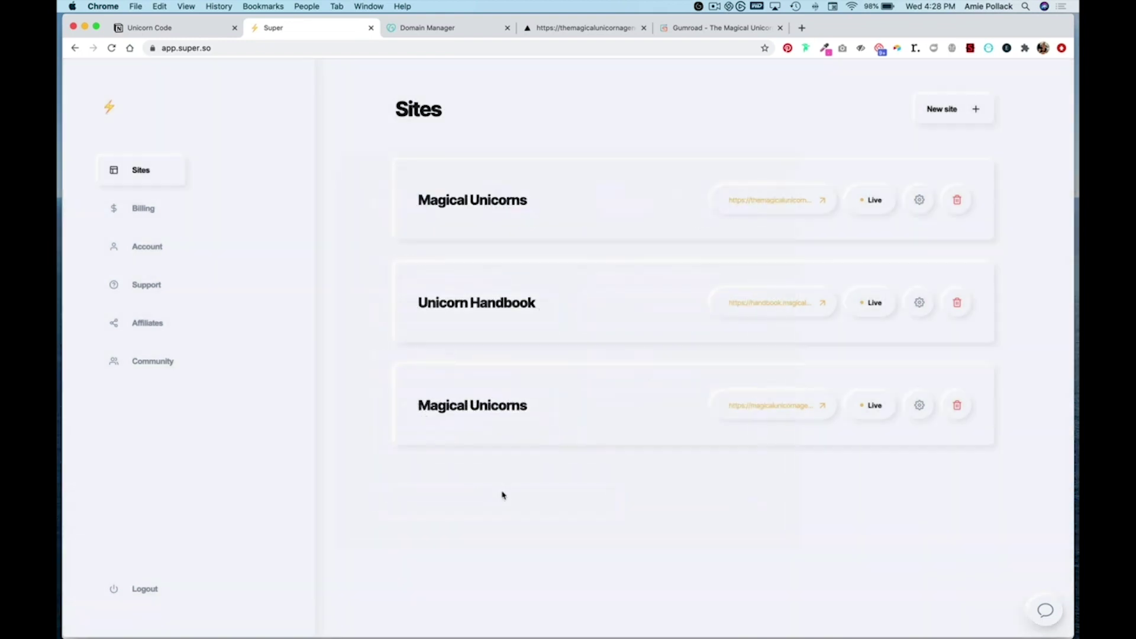
pyautogui.click(541, 33)
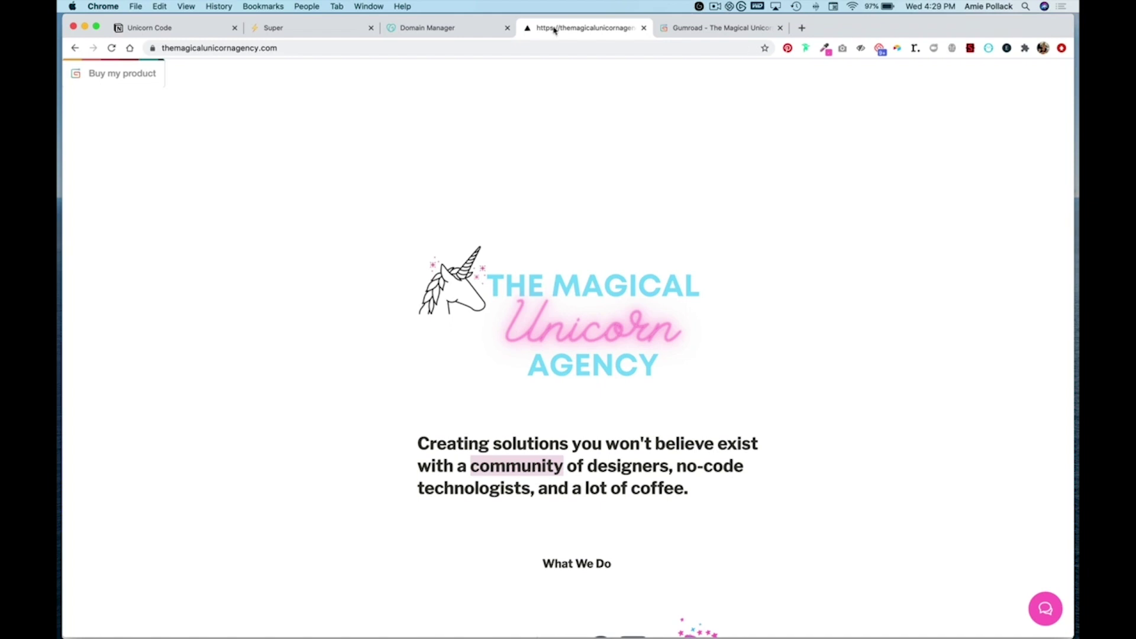
# Reload the agency site and confirm 'Get the Handbook' opens the handbook checkout overlay.
pyautogui.click(112, 48)
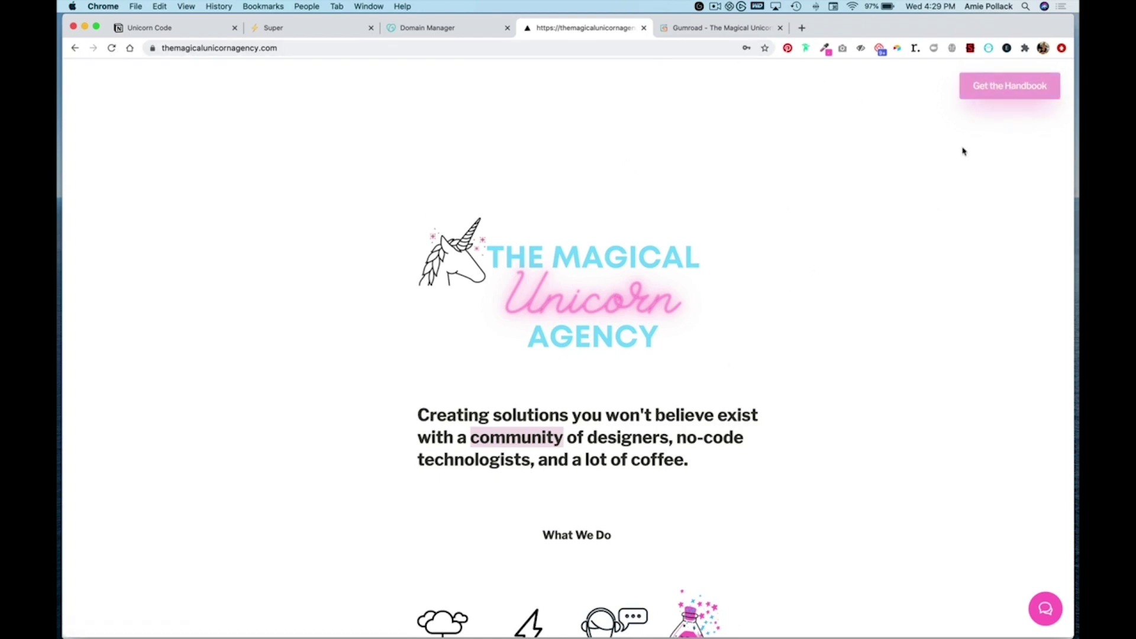
pyautogui.click(988, 88)
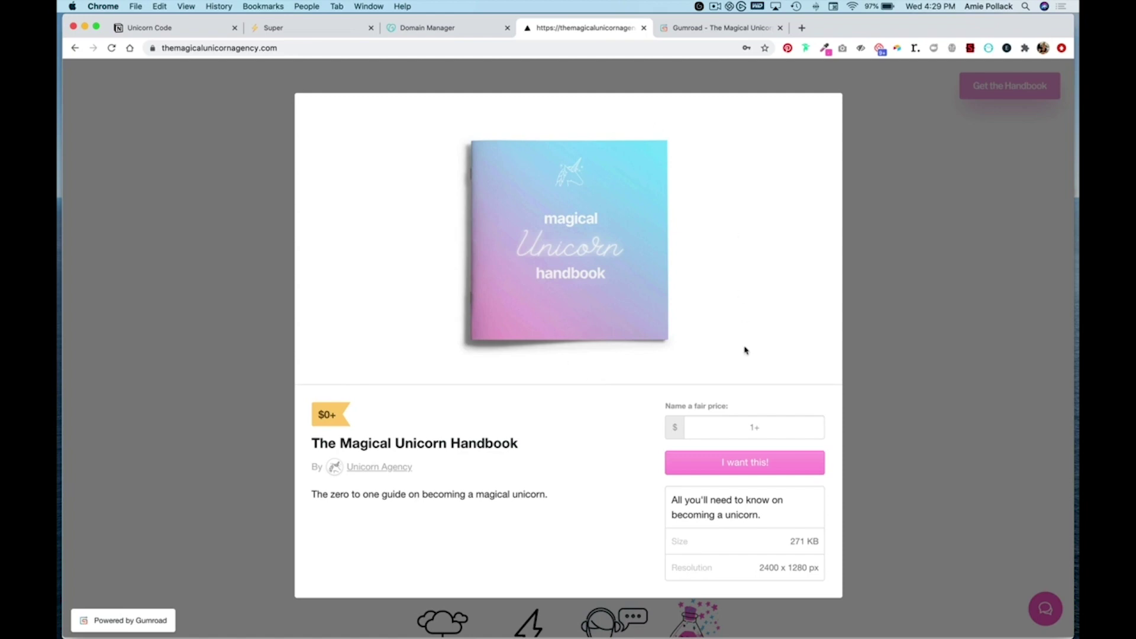
pyautogui.click(964, 235)
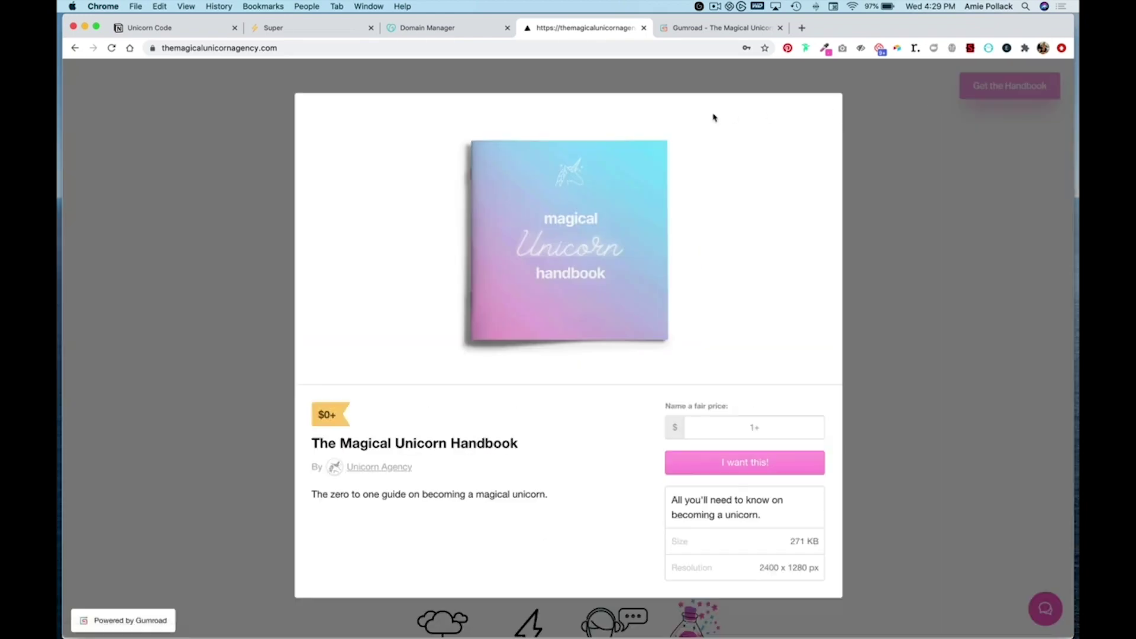
pyautogui.click(957, 208)
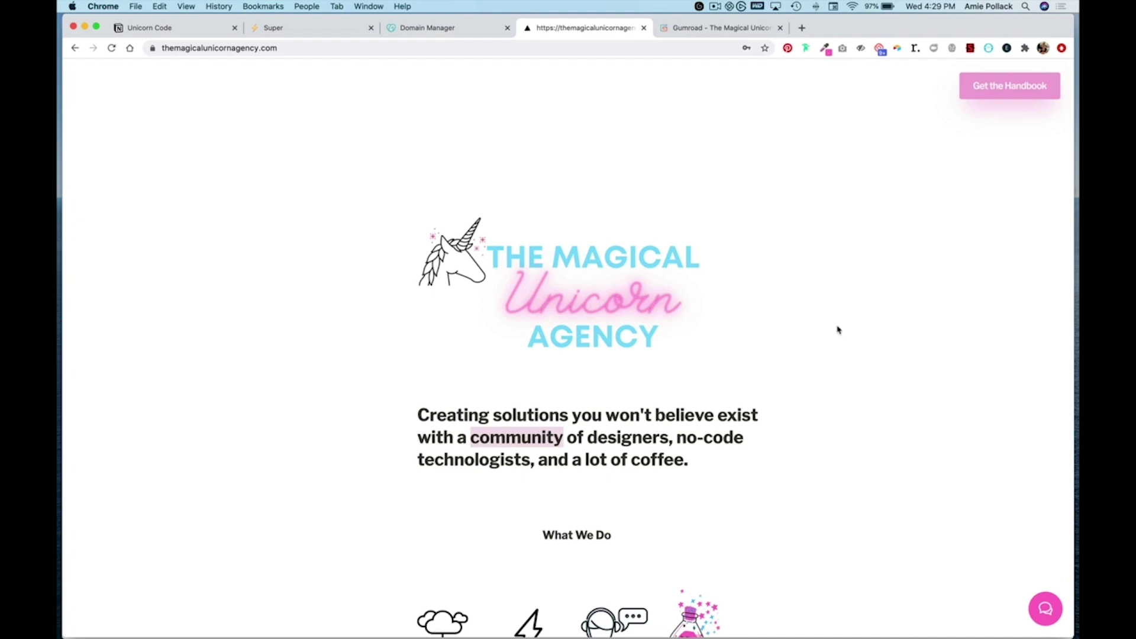
# Open The Magical Unicorn Handbook page from Notion's Private sidebar and scroll through it.
pyautogui.click(159, 28)
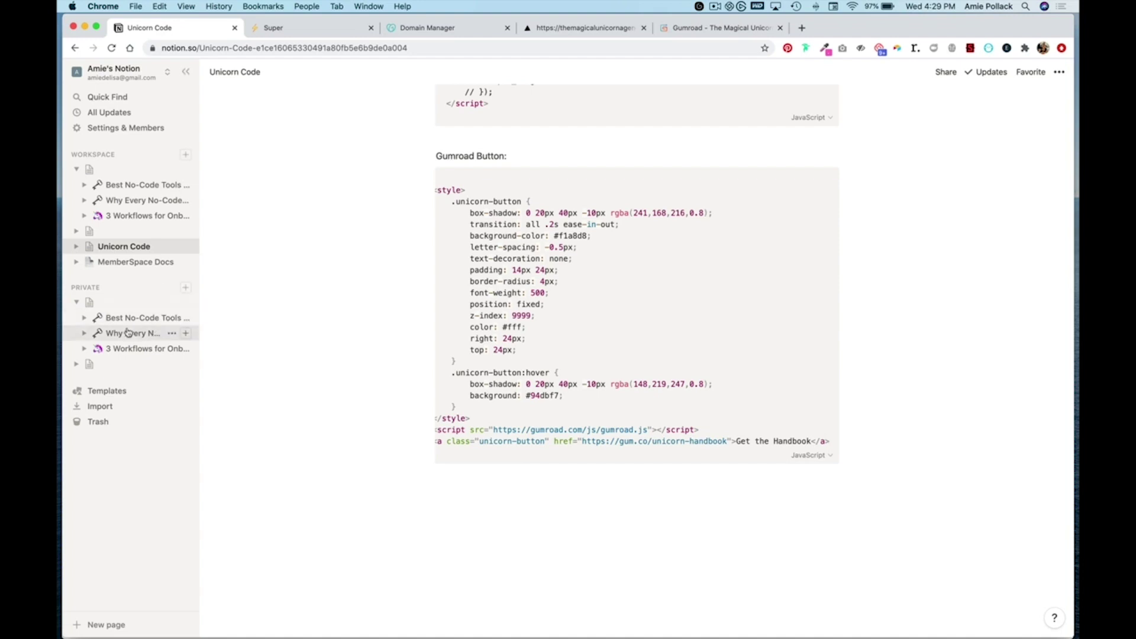
pyautogui.click(119, 372)
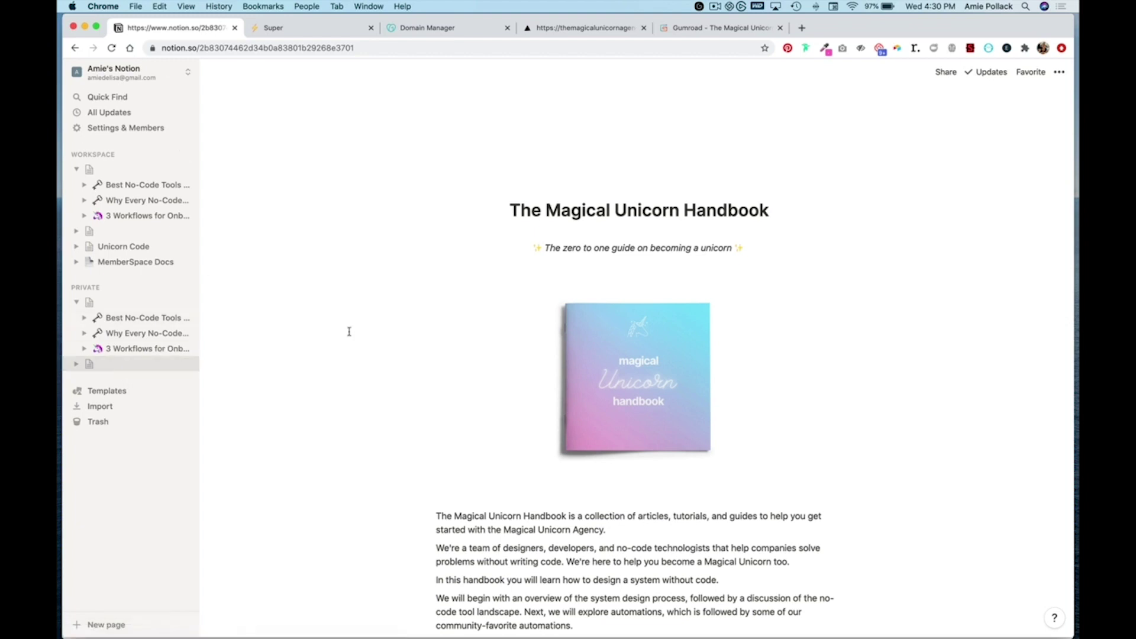
pyautogui.scroll(-3, 350, 331)
pyautogui.scroll(-1, 349, 332)
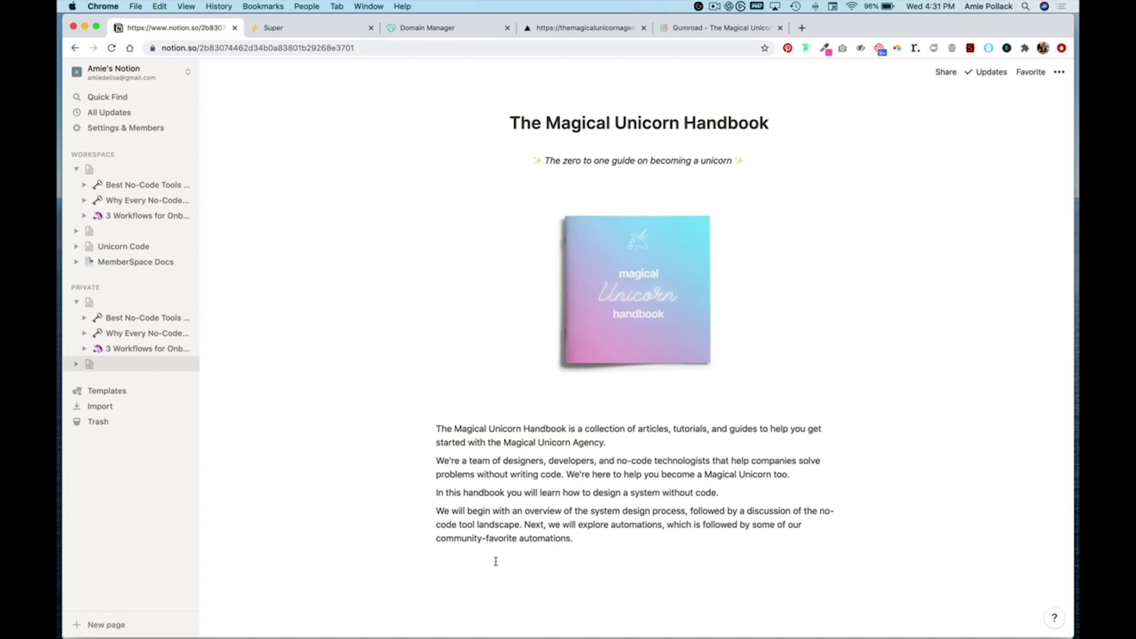
# Start a Super Static site 'Unicorn Handbook' with domain handbook.themagicalunicornagency.com.
pyautogui.click(272, 30)
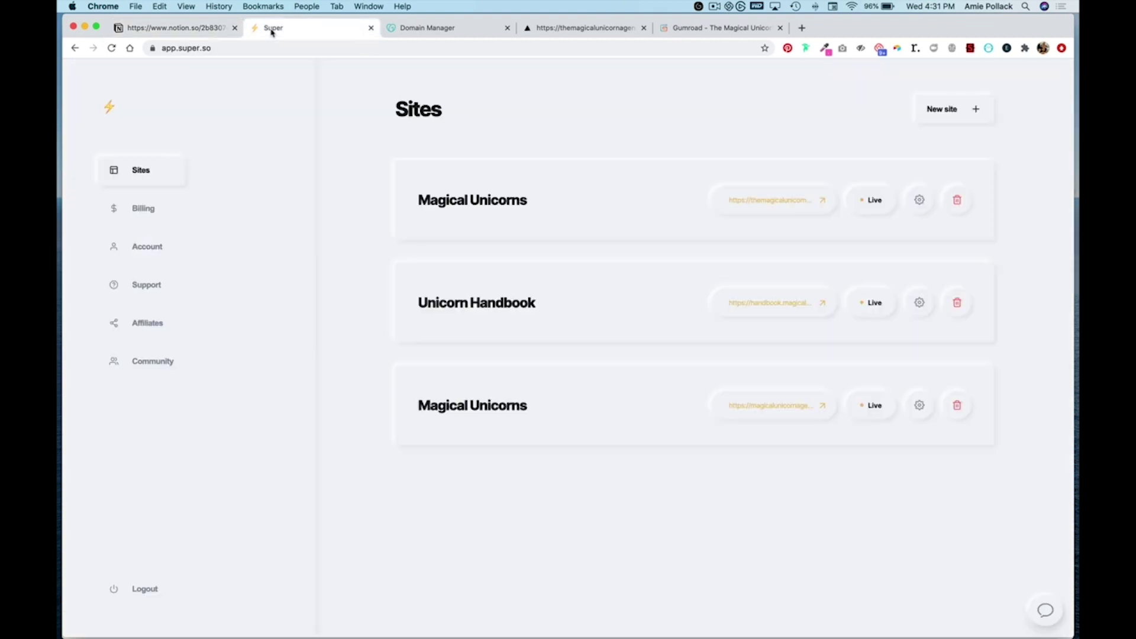
pyautogui.click(969, 109)
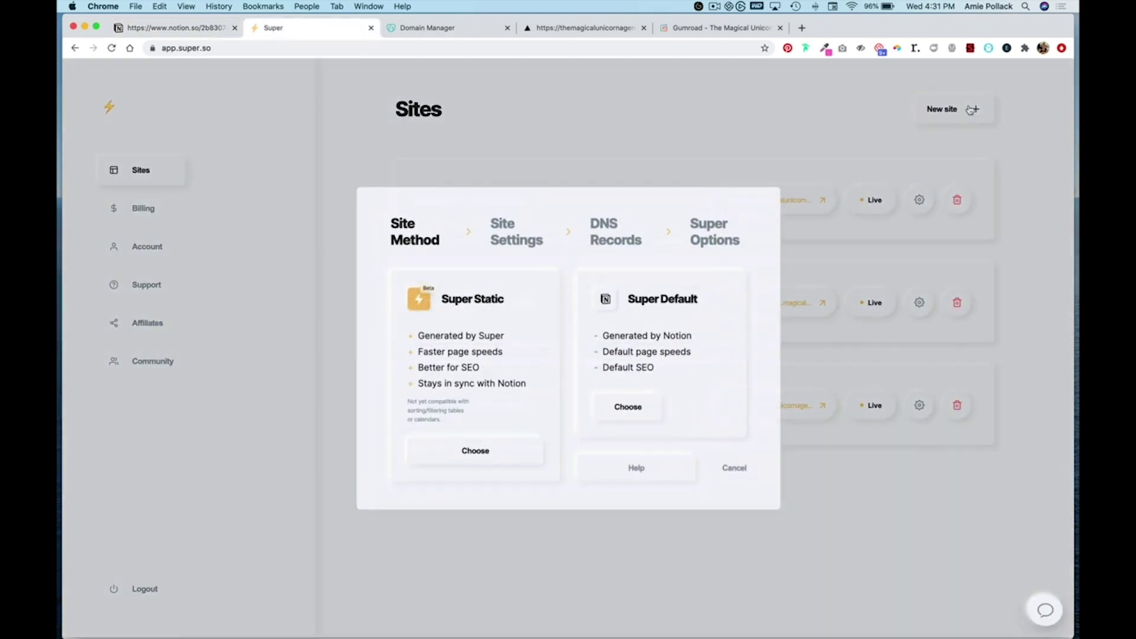
pyautogui.click(472, 452)
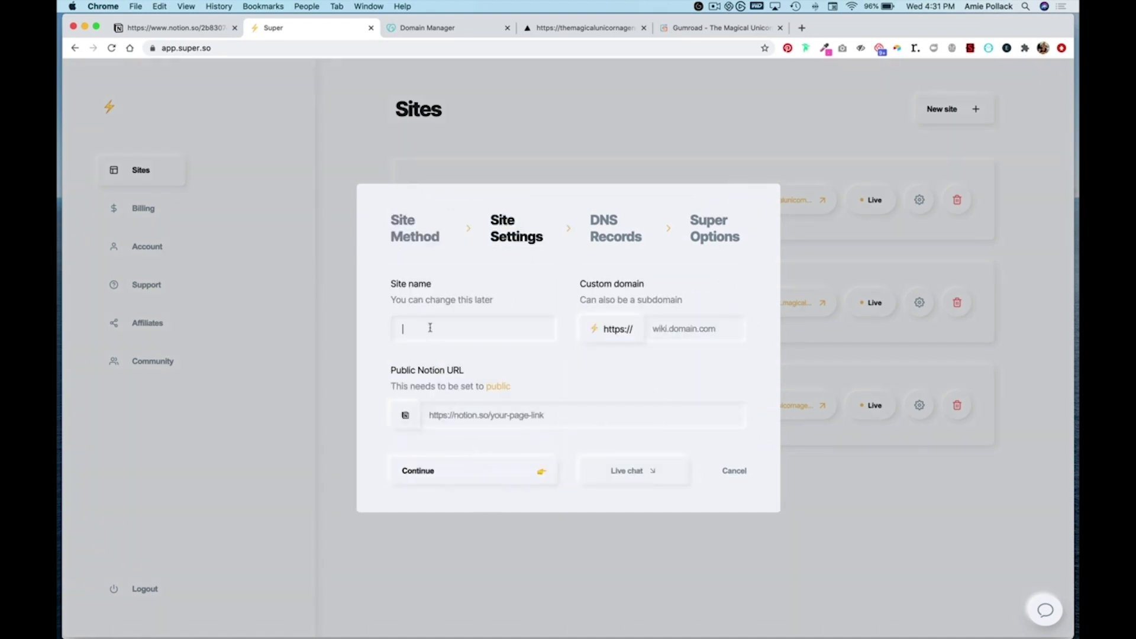
pyautogui.write('Unicorn Handbook')
pyautogui.click(698, 329)
pyautogui.write('han')
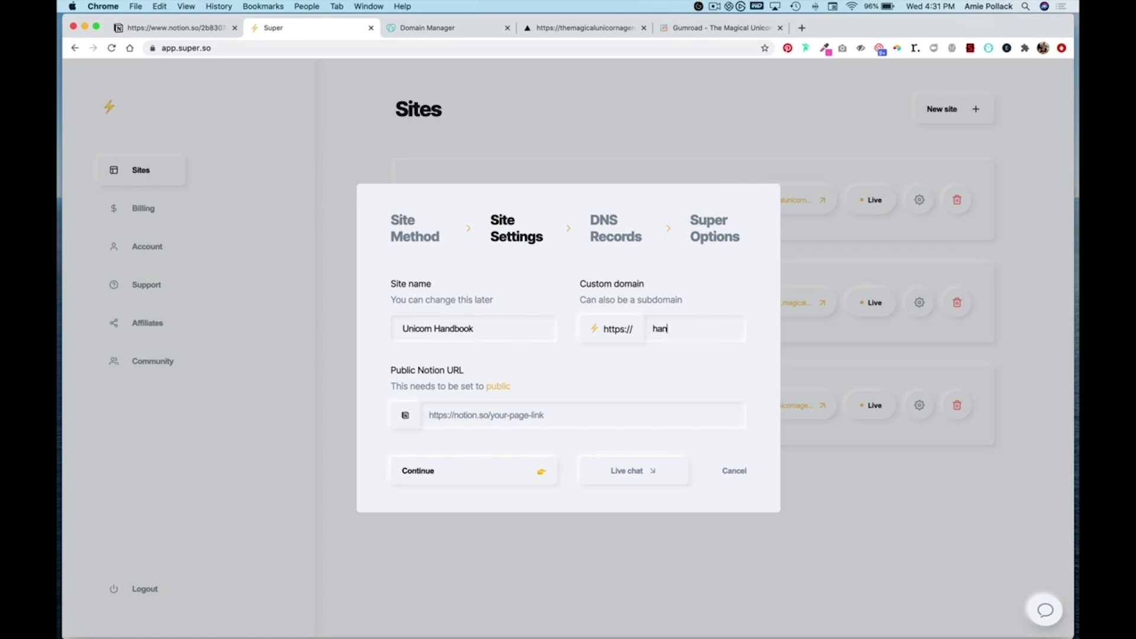
pyautogui.write('dboo')
pyautogui.write('k.themag')
pyautogui.write('icalunicornagenc')
pyautogui.write('y.com')
pyautogui.click(193, 28)
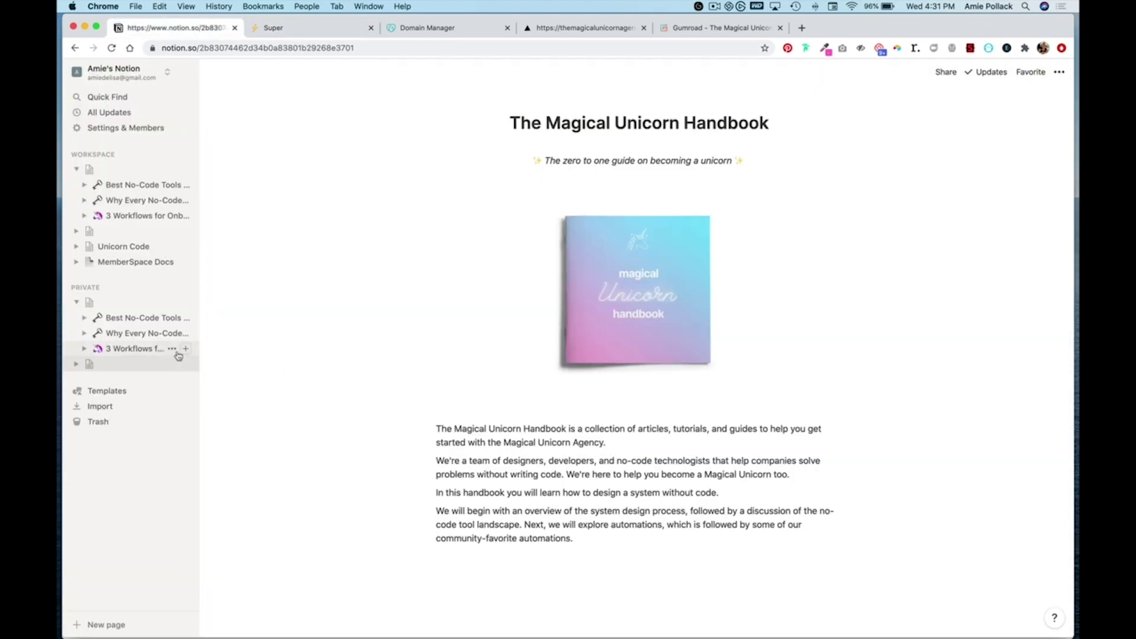
# Share the handbook page to the web and copy its public link.
pyautogui.click(945, 72)
pyautogui.click(1045, 103)
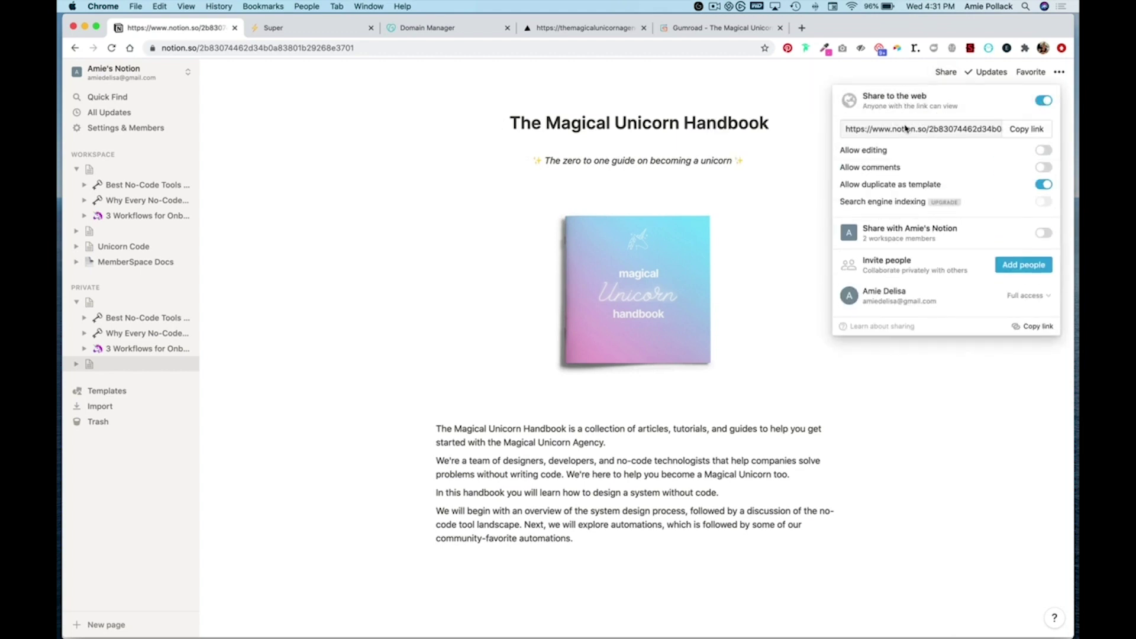
pyautogui.click(1028, 131)
pyautogui.click(290, 28)
# Link the handbook site to the public Notion page URL and get GoDaddy's A record values: handbook → 76.76.21.21.
pyautogui.click(466, 419)
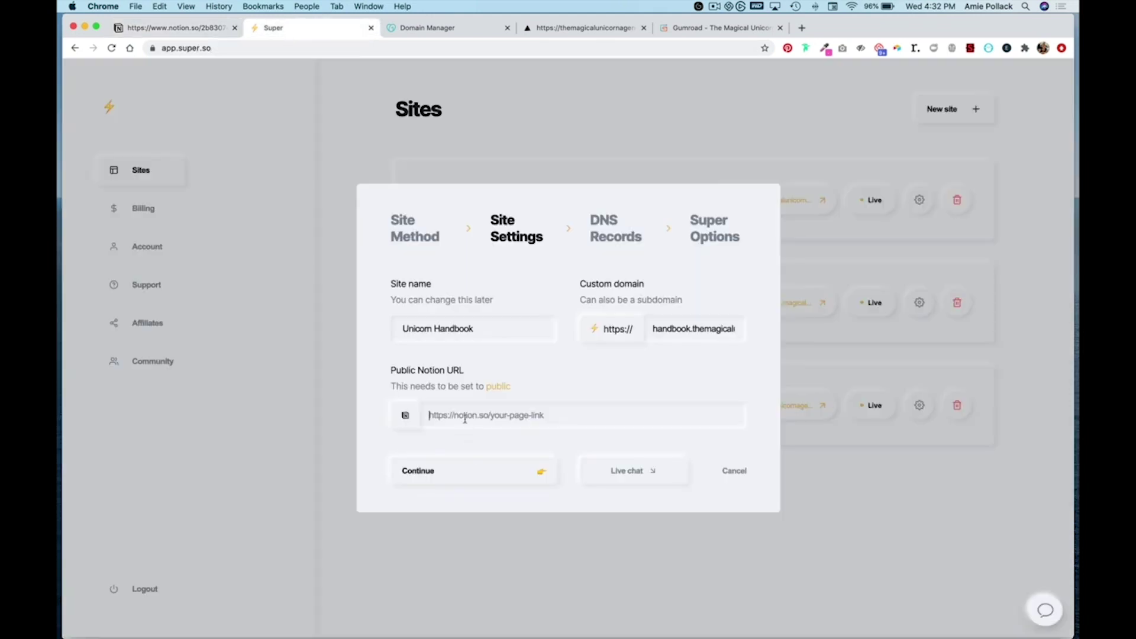
pyautogui.press('super+v')
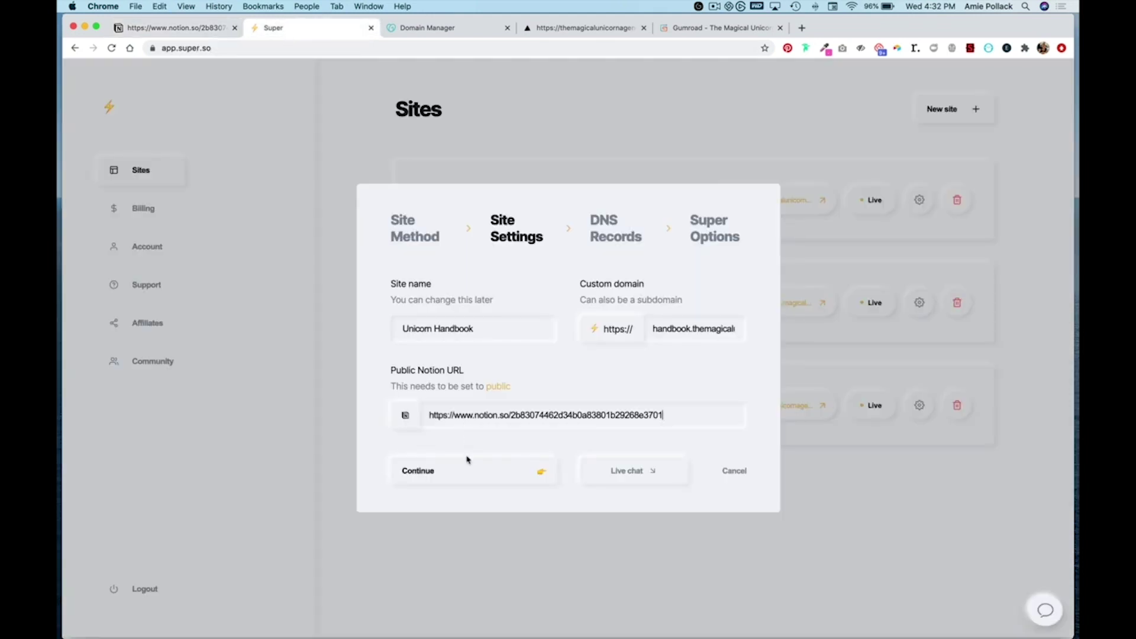
pyautogui.click(463, 477)
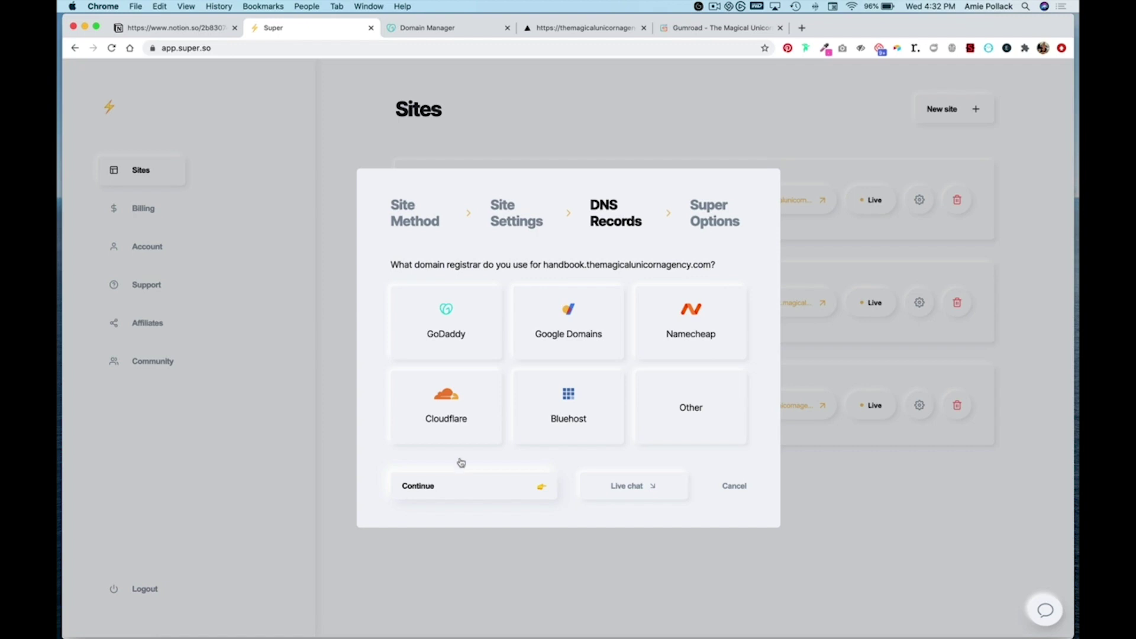
pyautogui.click(448, 332)
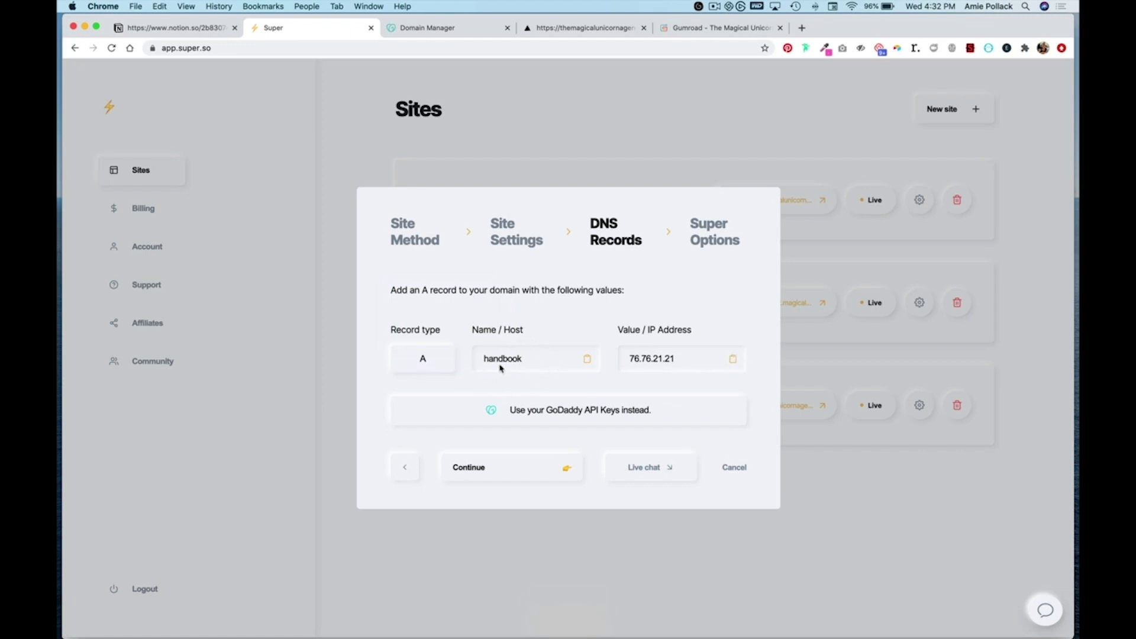
pyautogui.click(421, 29)
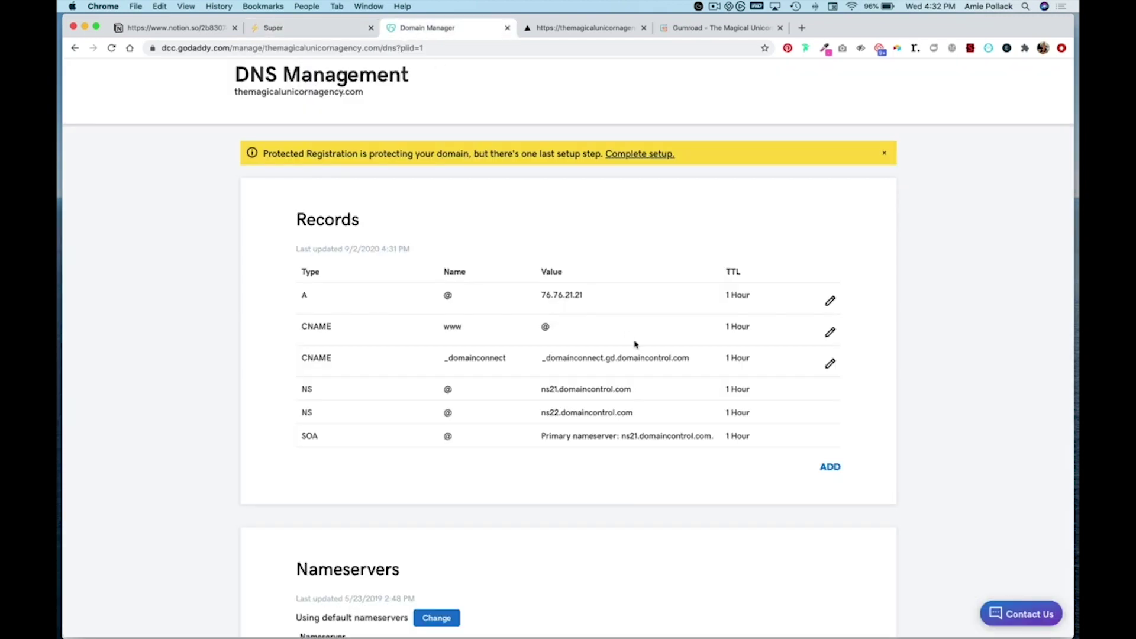
# Save a new GoDaddy A record with host 'handbook' pointing to 76.76.21.21.
pyautogui.click(830, 467)
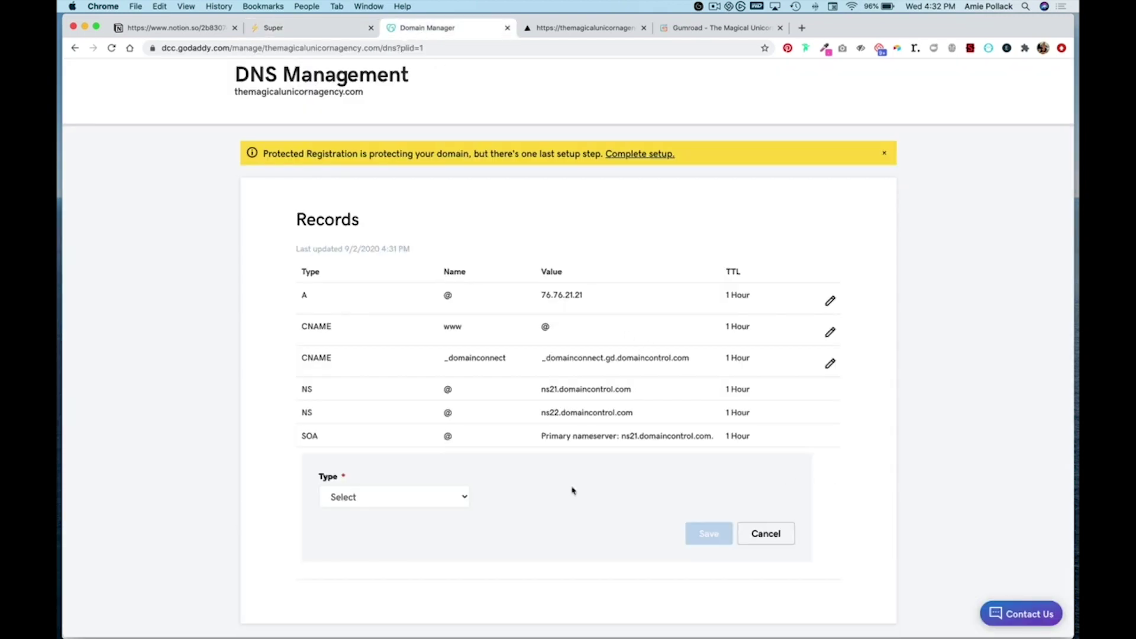
pyautogui.click(463, 498)
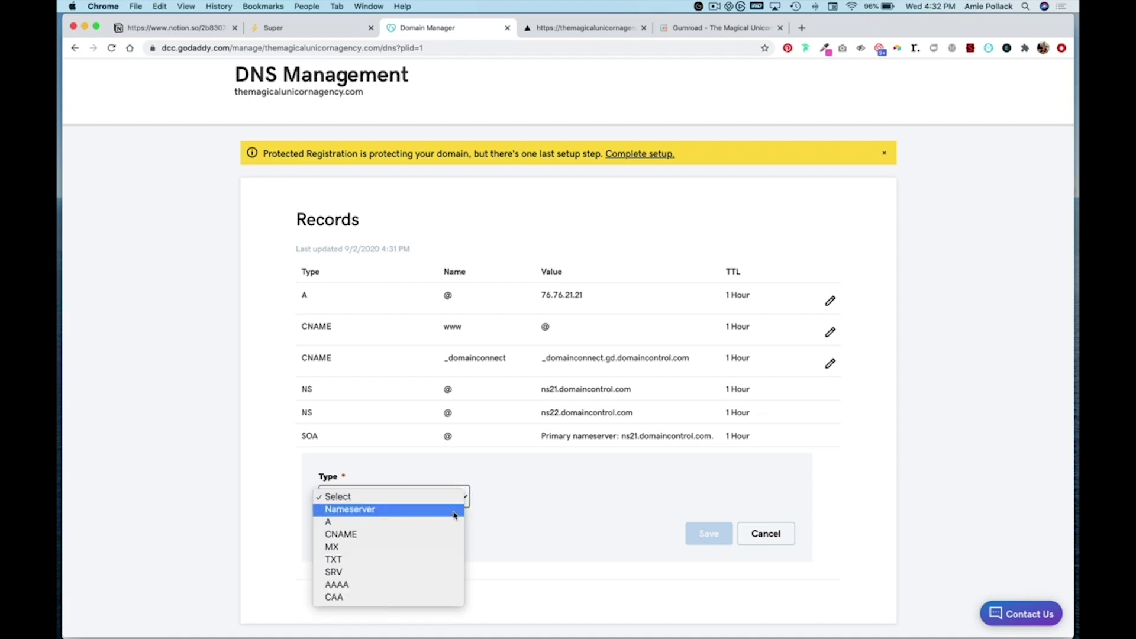
pyautogui.click(453, 522)
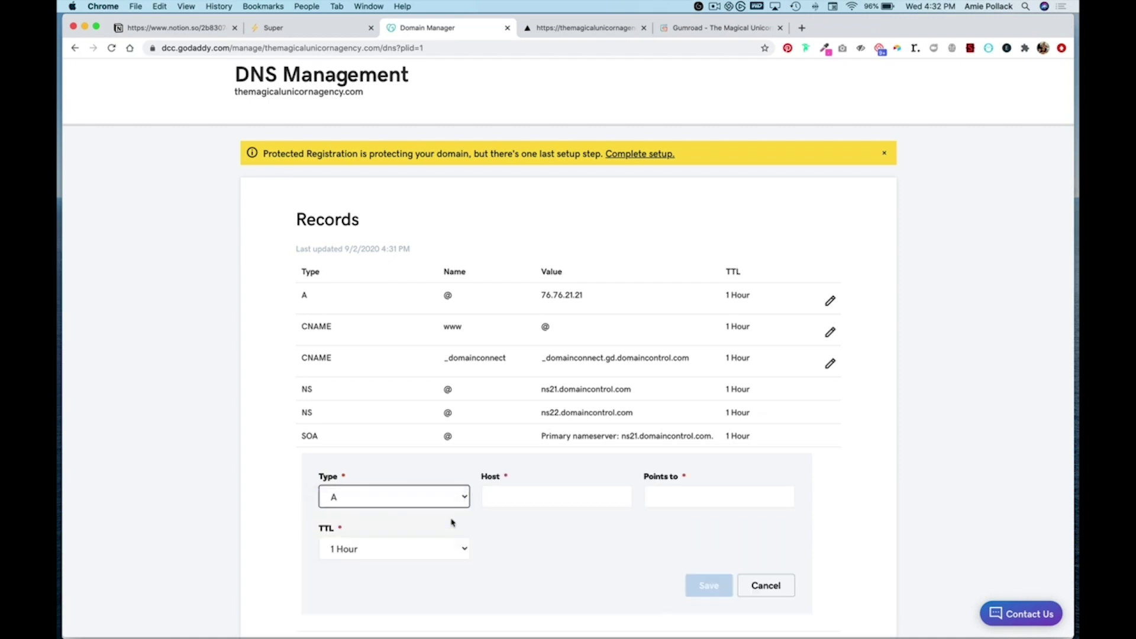
pyautogui.click(525, 502)
pyautogui.write('handbook')
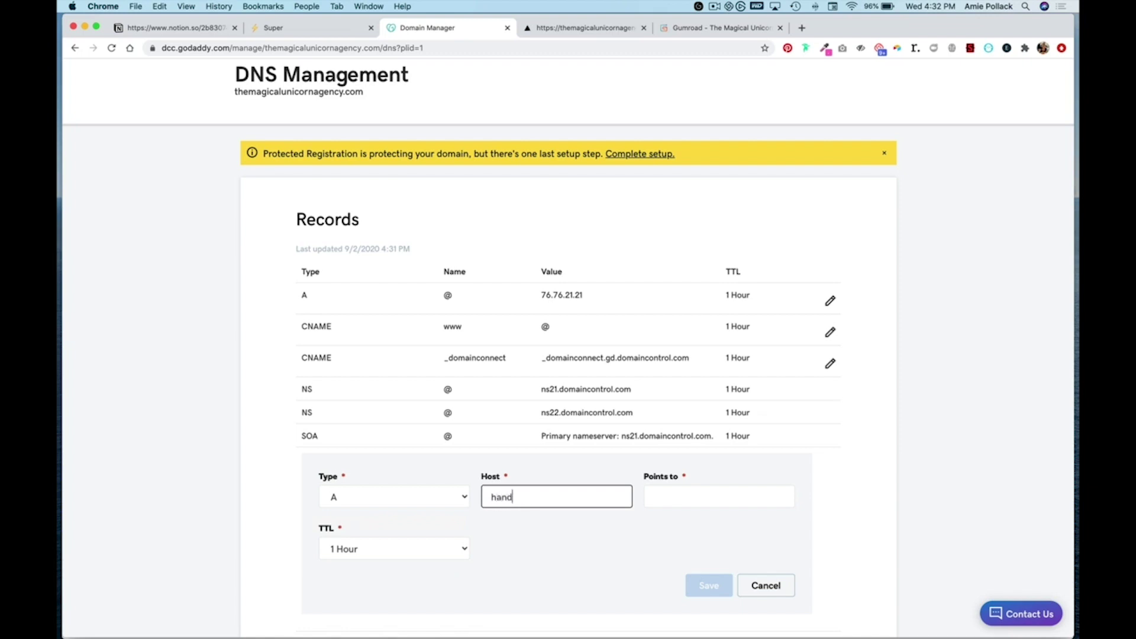
pyautogui.click(682, 501)
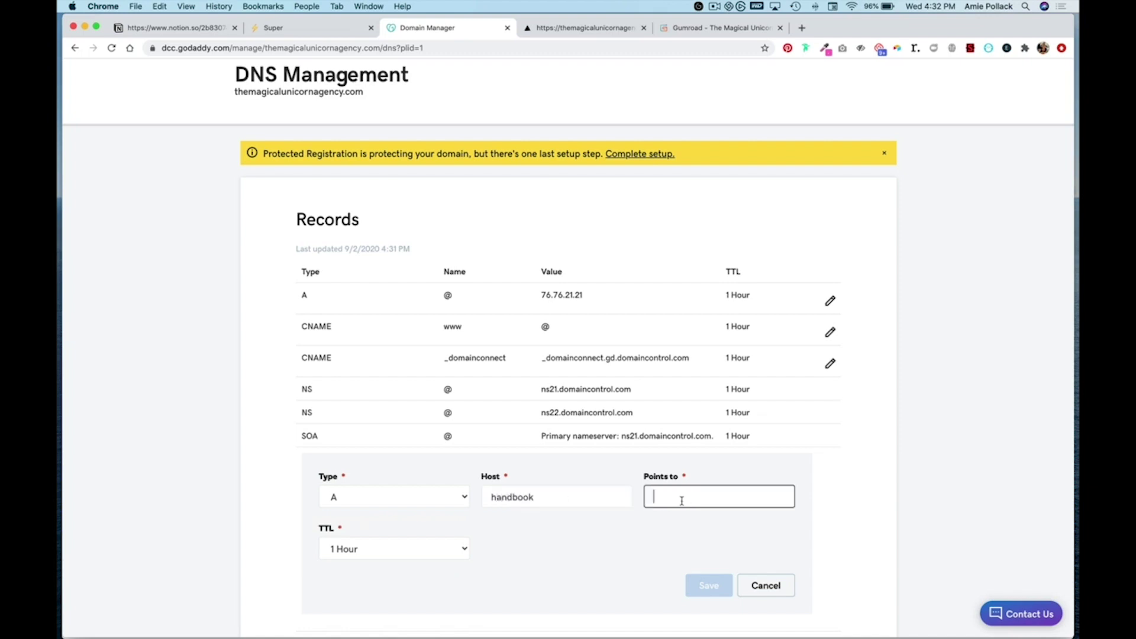
pyautogui.press('super+v')
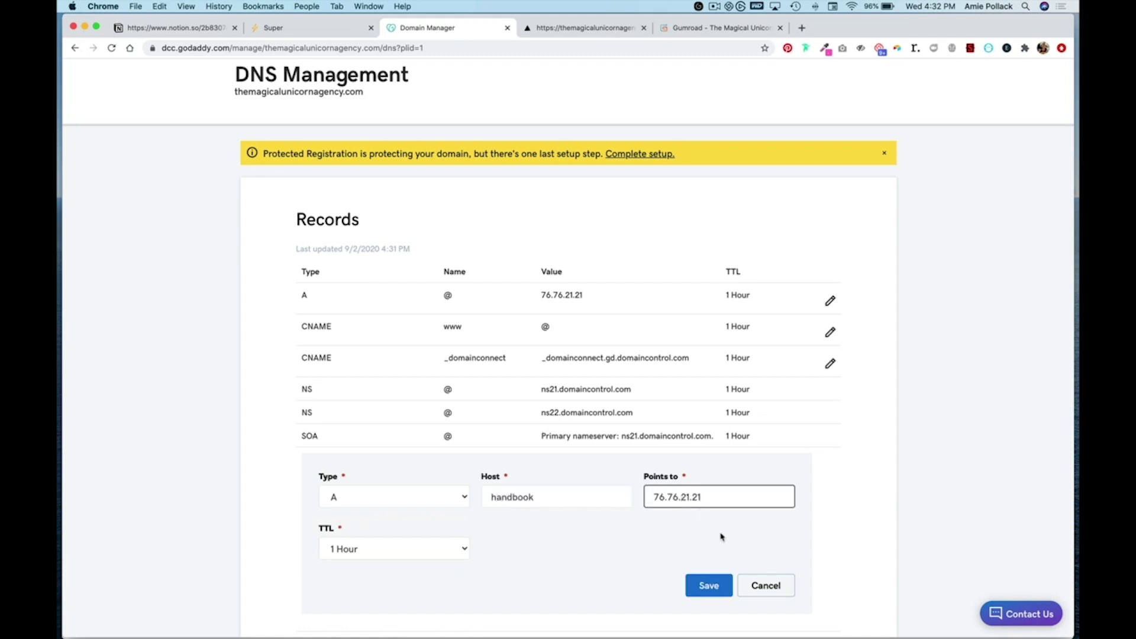
pyautogui.click(711, 585)
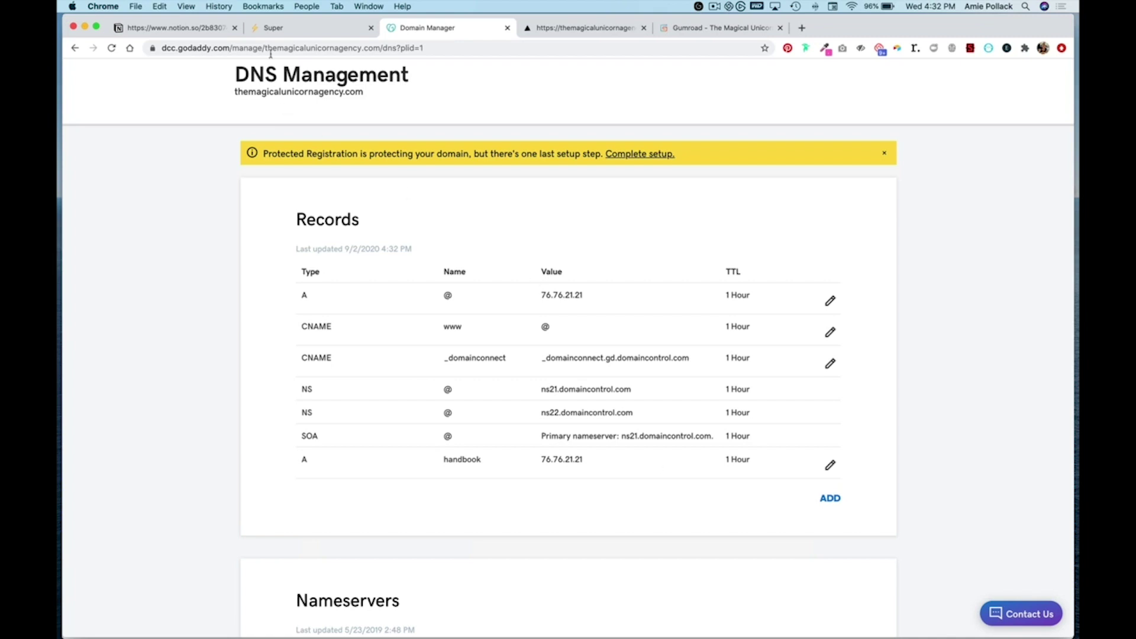
pyautogui.click(265, 28)
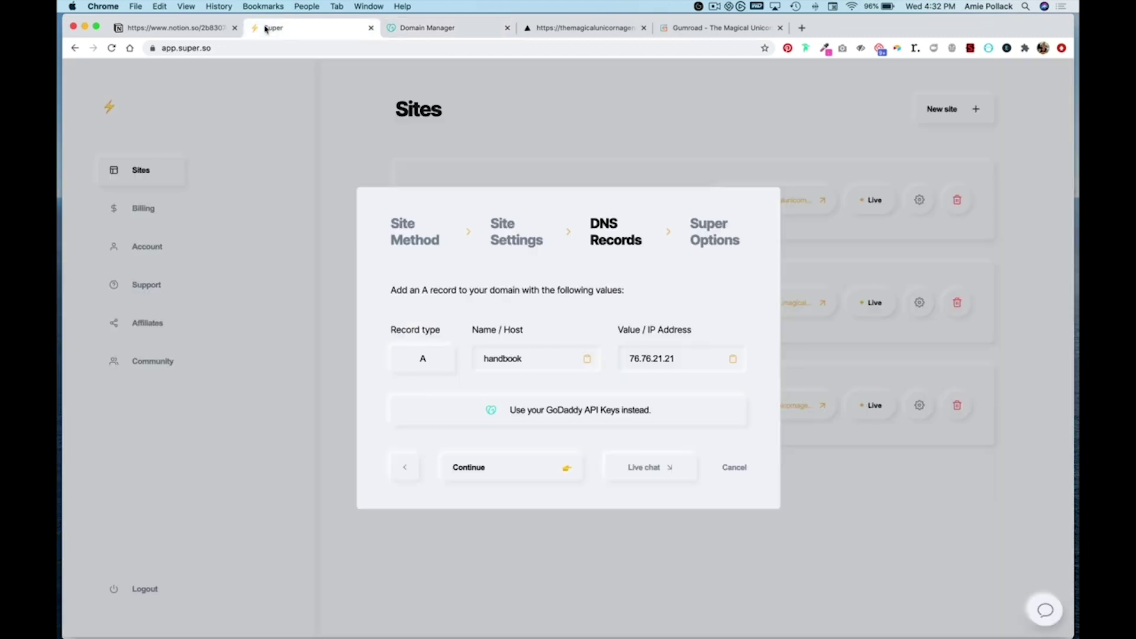
# Choose Libre Franklin as the handbook site's custom font and complete the site setup.
pyautogui.click(503, 468)
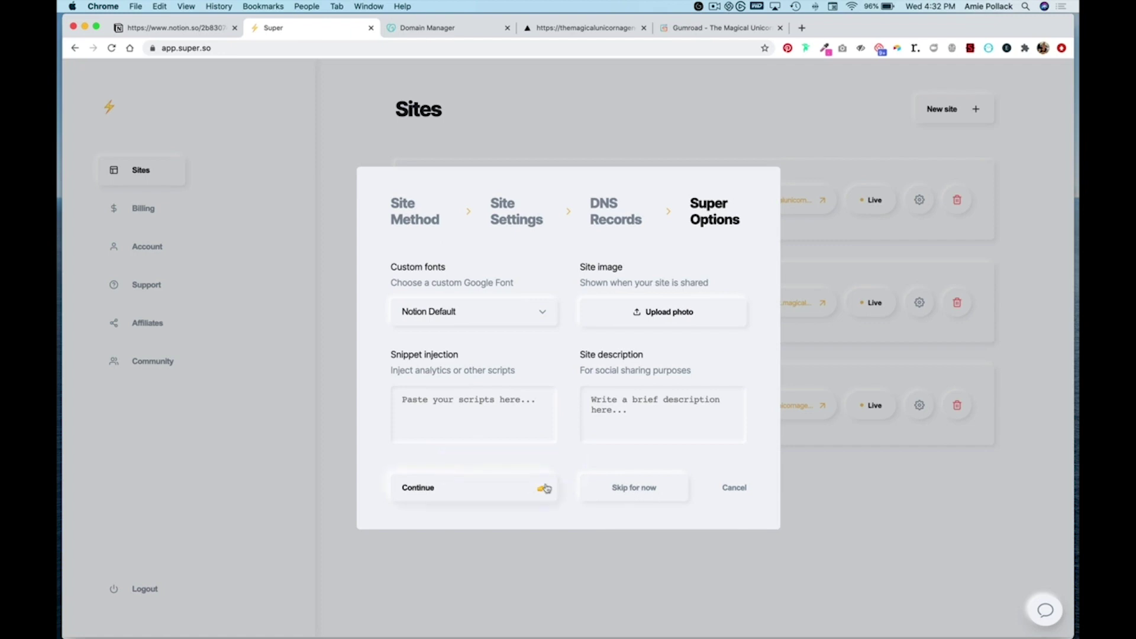
pyautogui.click(531, 319)
pyautogui.scroll(-6, 497, 368)
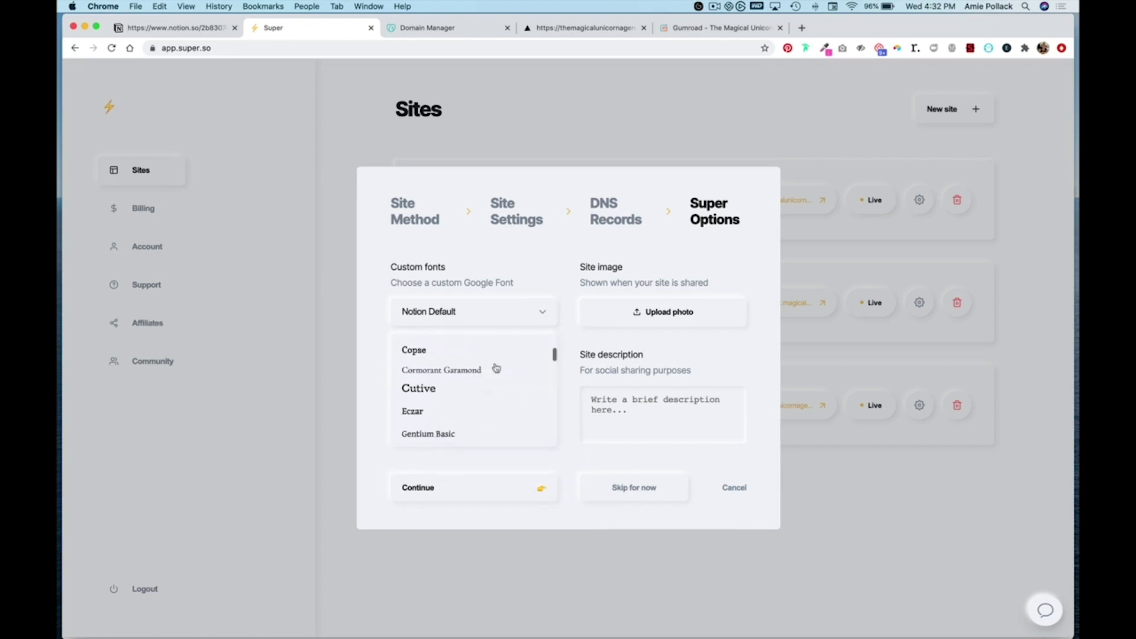
pyautogui.scroll(-2, 488, 401)
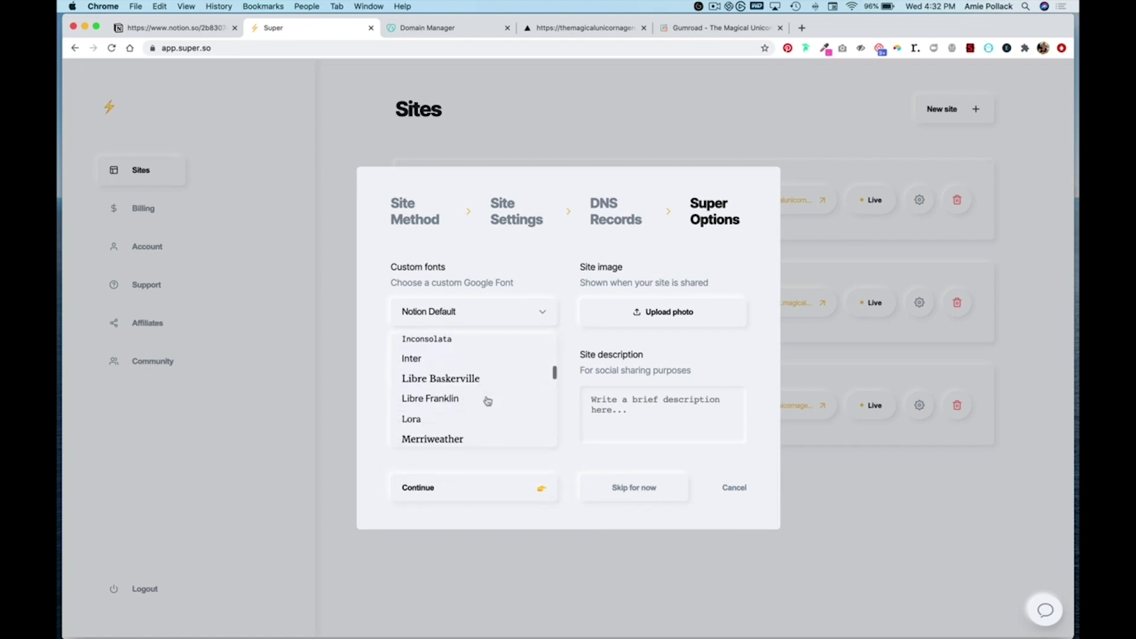
pyautogui.click(459, 399)
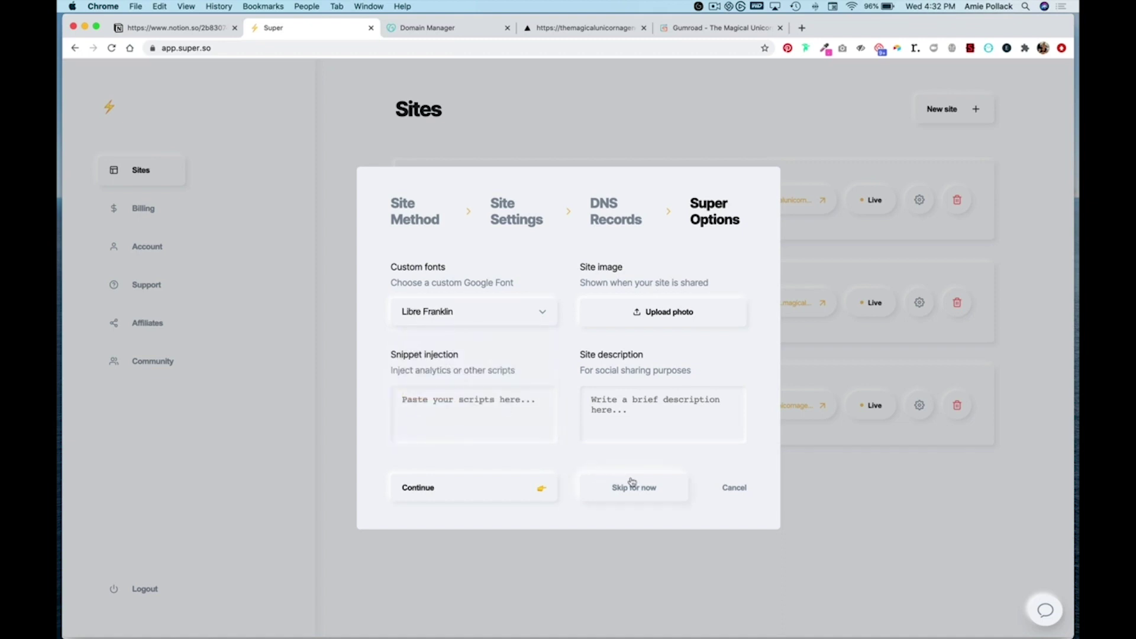
pyautogui.click(484, 488)
pyautogui.click(510, 482)
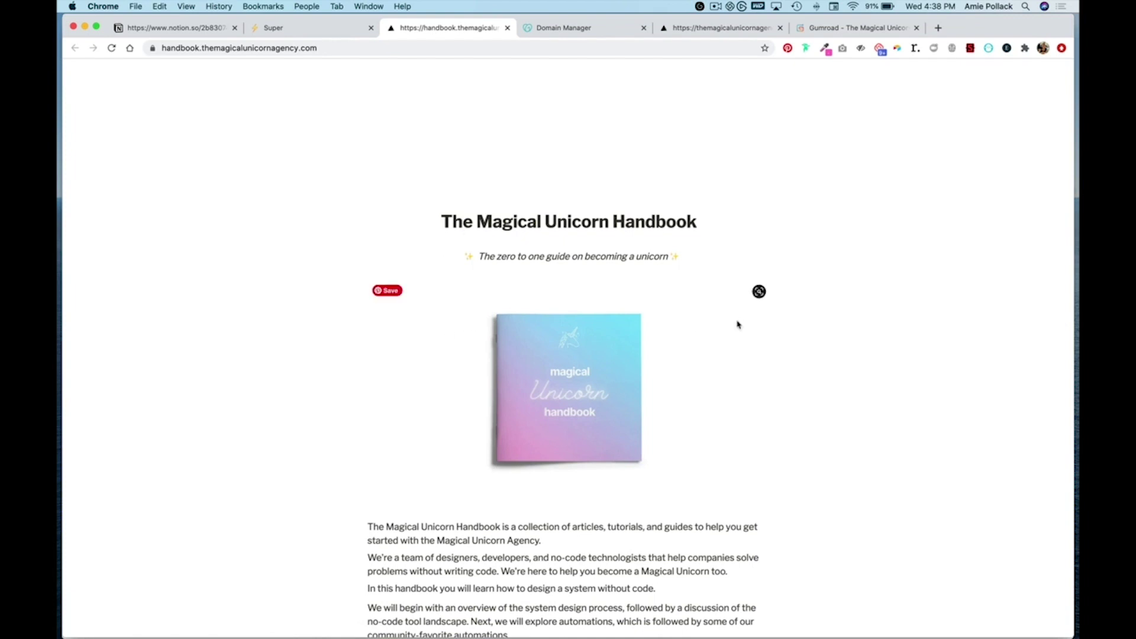
pyautogui.scroll(-3, 787, 379)
pyautogui.scroll(2, 786, 379)
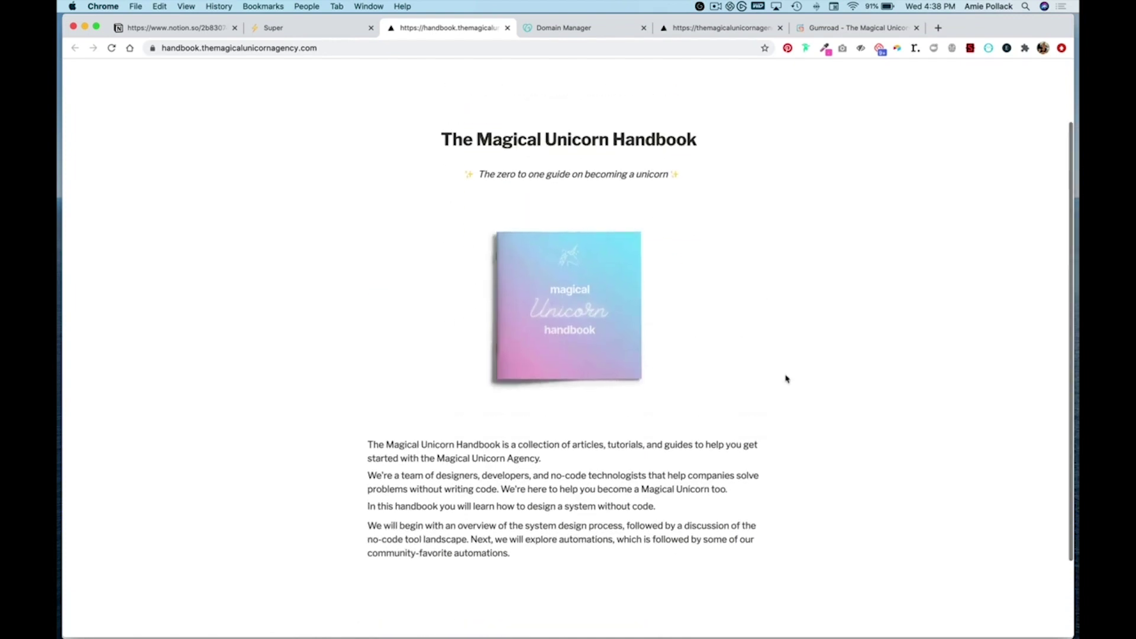
pyautogui.scroll(1, 787, 379)
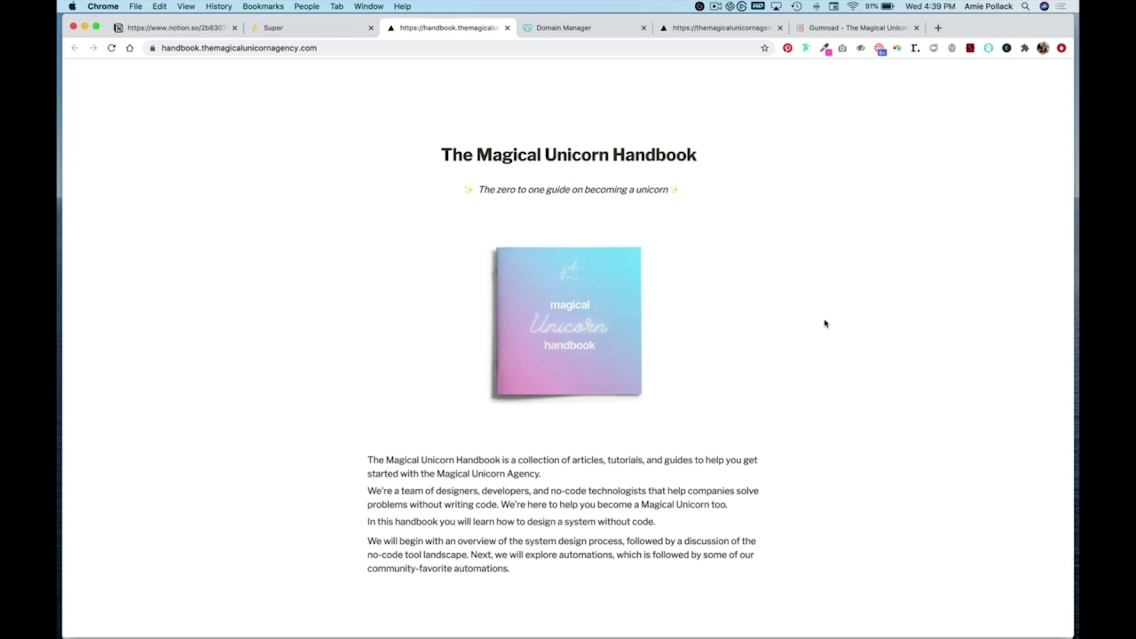
# Copy the handbook button style and Gumroad script code from Notion's Unicorn Code page.
pyautogui.click(171, 30)
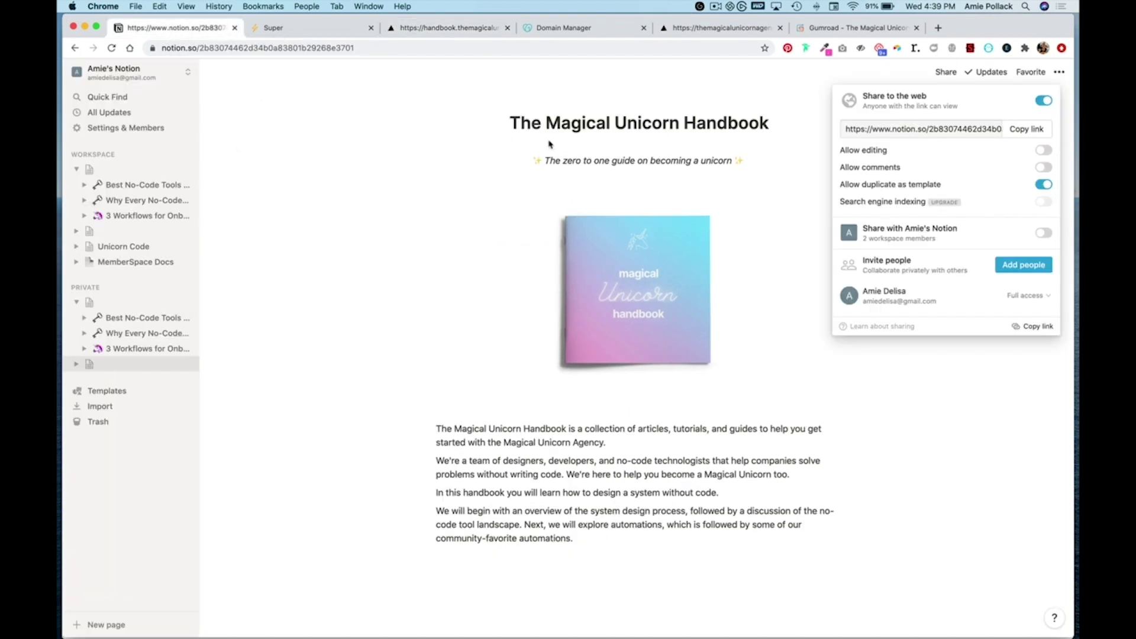
pyautogui.click(464, 194)
pyautogui.click(136, 246)
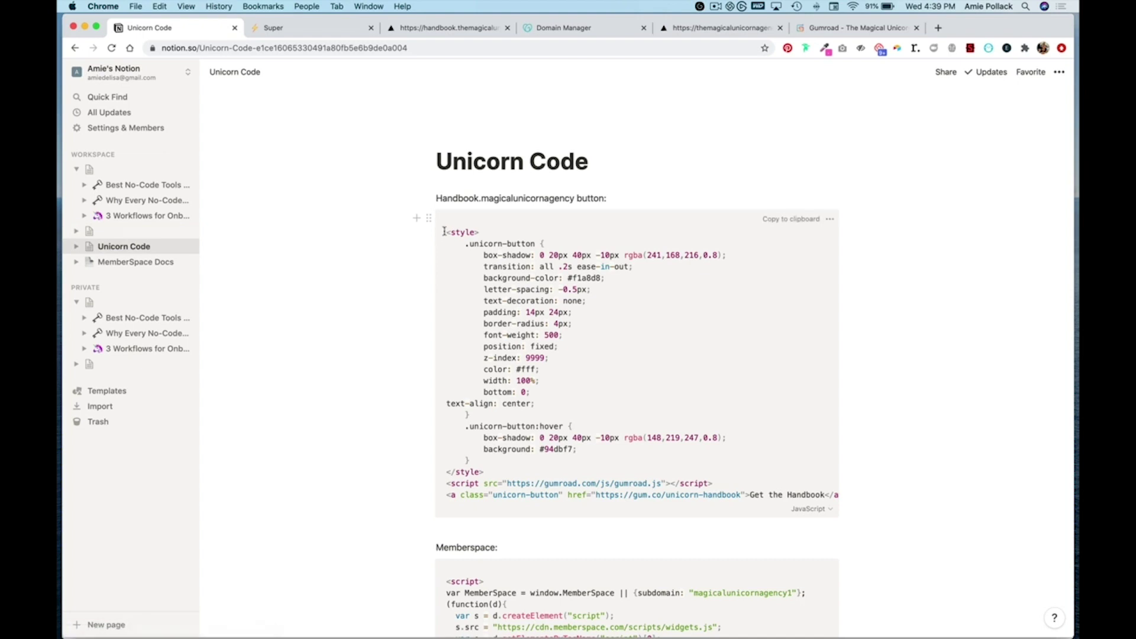
pyautogui.moveTo(443, 231); pyautogui.dragTo(834, 494)
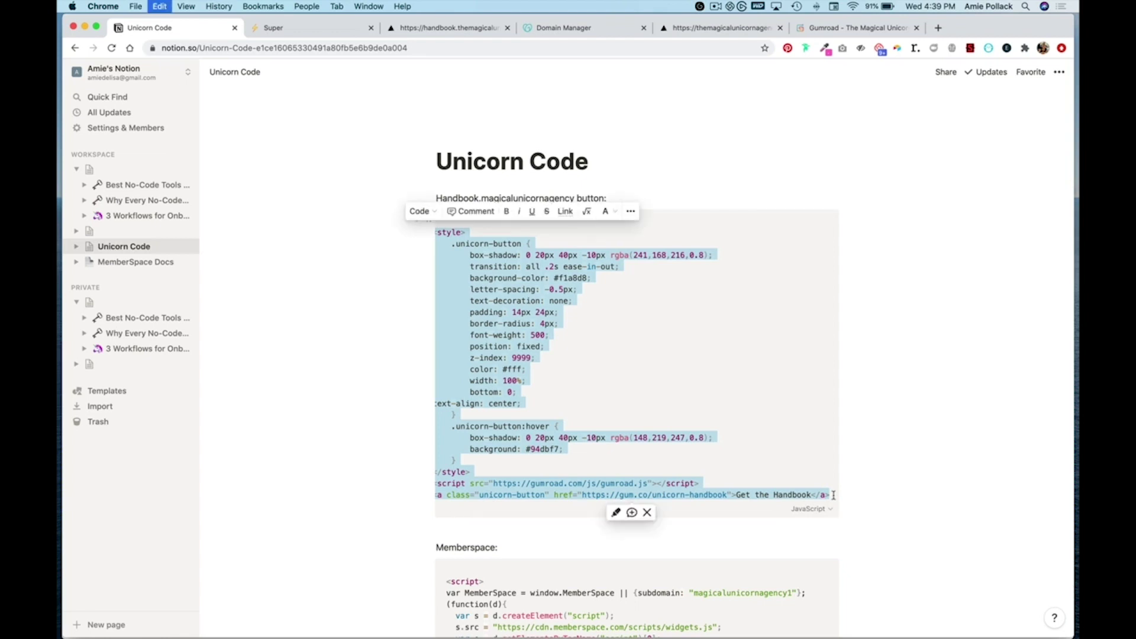
pyautogui.click(294, 35)
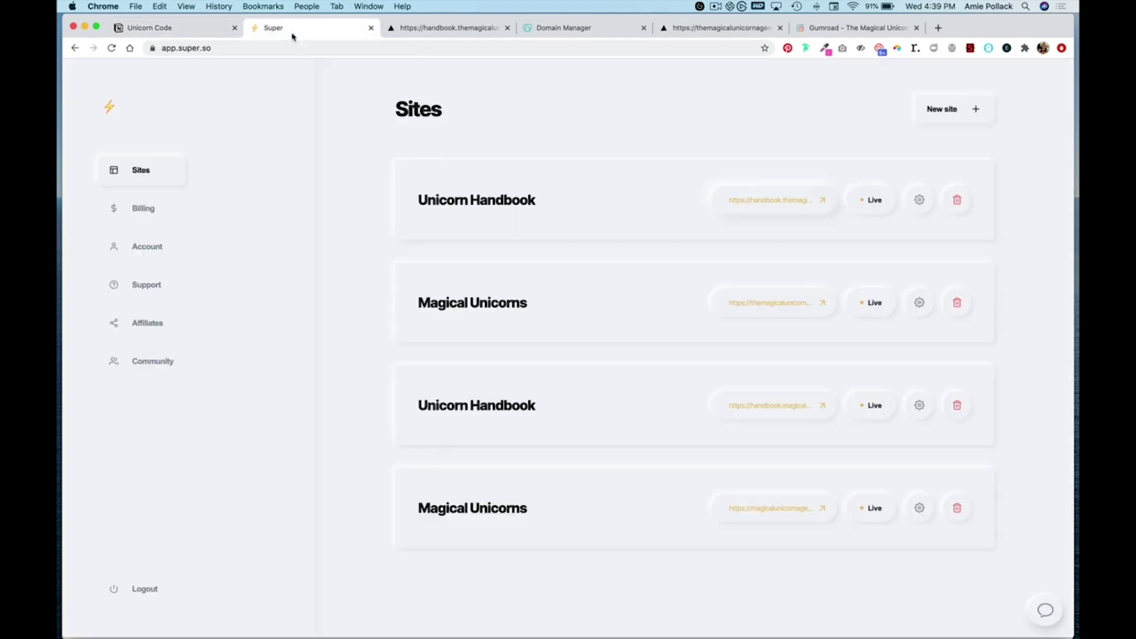
# Paste the Gumroad button code into the Unicorn Handbook site's Snippet injection and save.
pyautogui.click(920, 201)
pyautogui.click(711, 231)
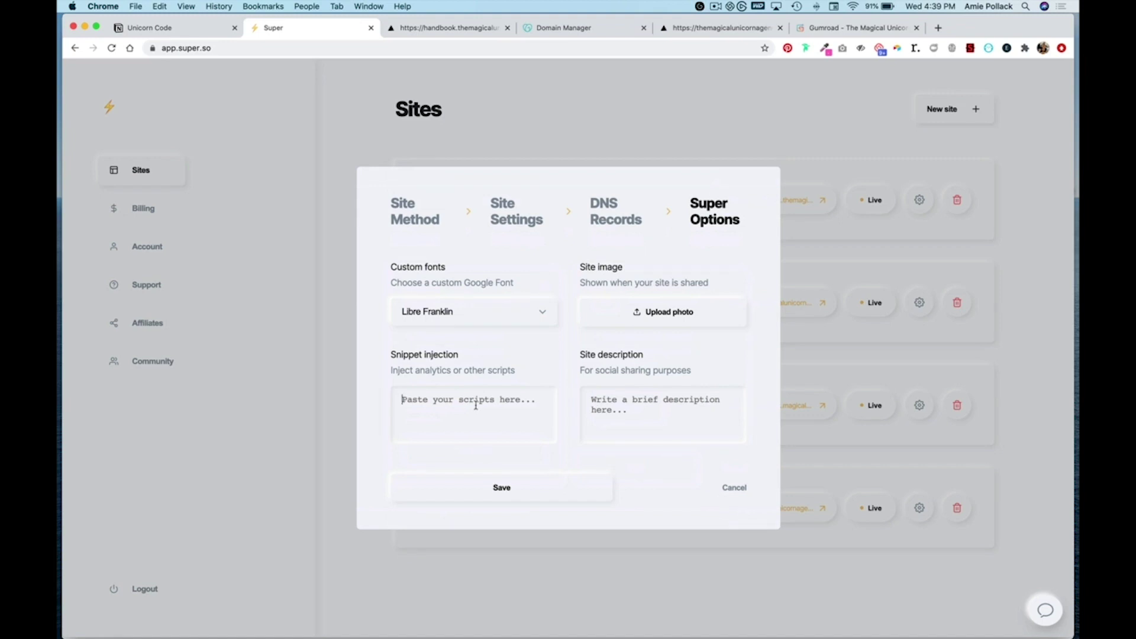
pyautogui.write('<script src="https://gumroad.com/js/gumroad.js"></script> <a class="unicorn-button" href="https://gum.co/unicorn-handbook">Get the Handbook</a>')
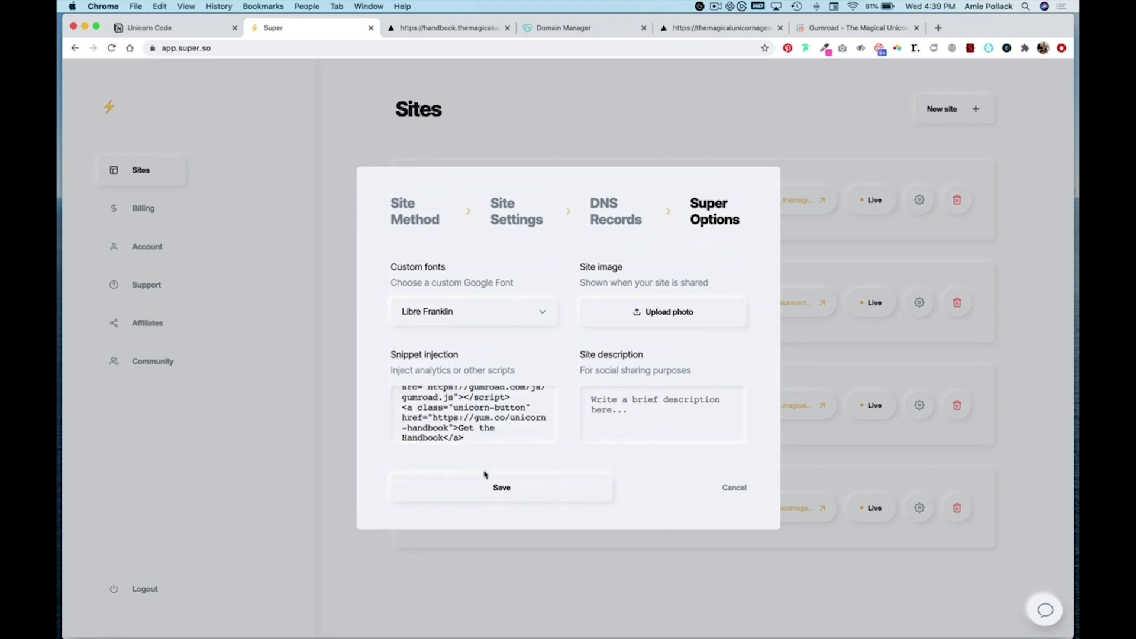
pyautogui.click(491, 492)
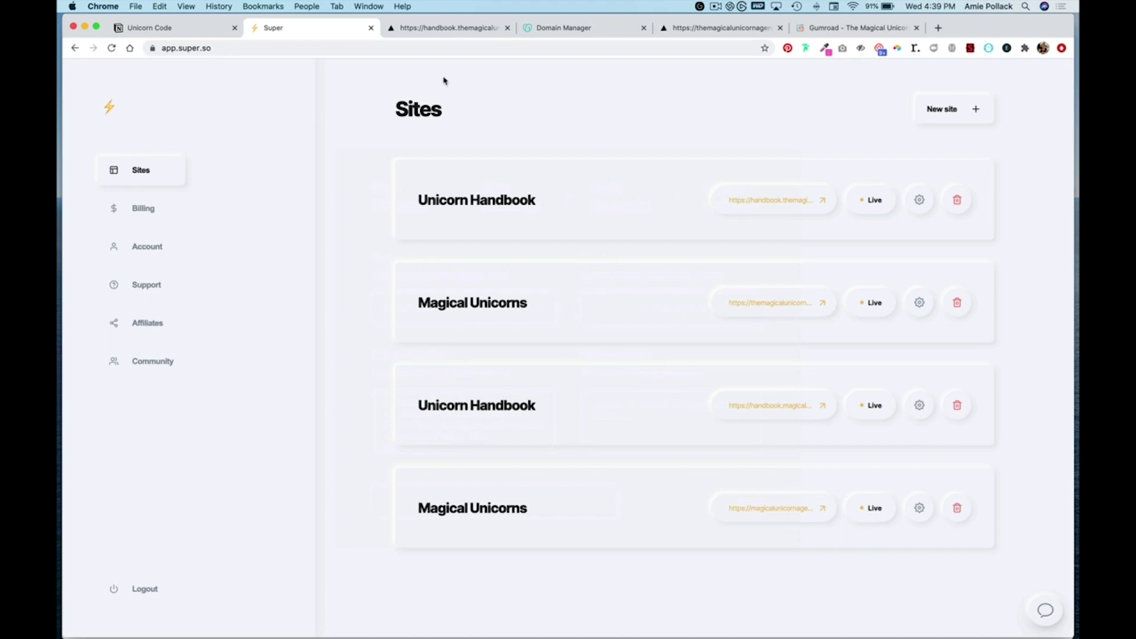
# Reload the live handbook.themagicalunicornagency.com page to show the pink 'Get the Handbook' button.
pyautogui.click(432, 29)
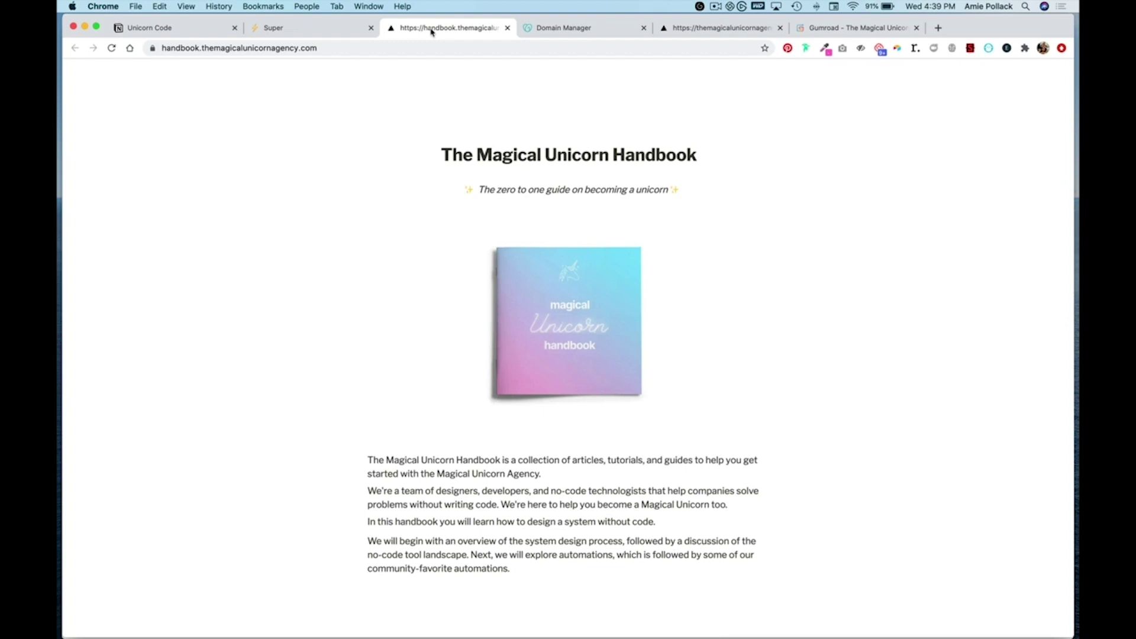
pyautogui.click(111, 49)
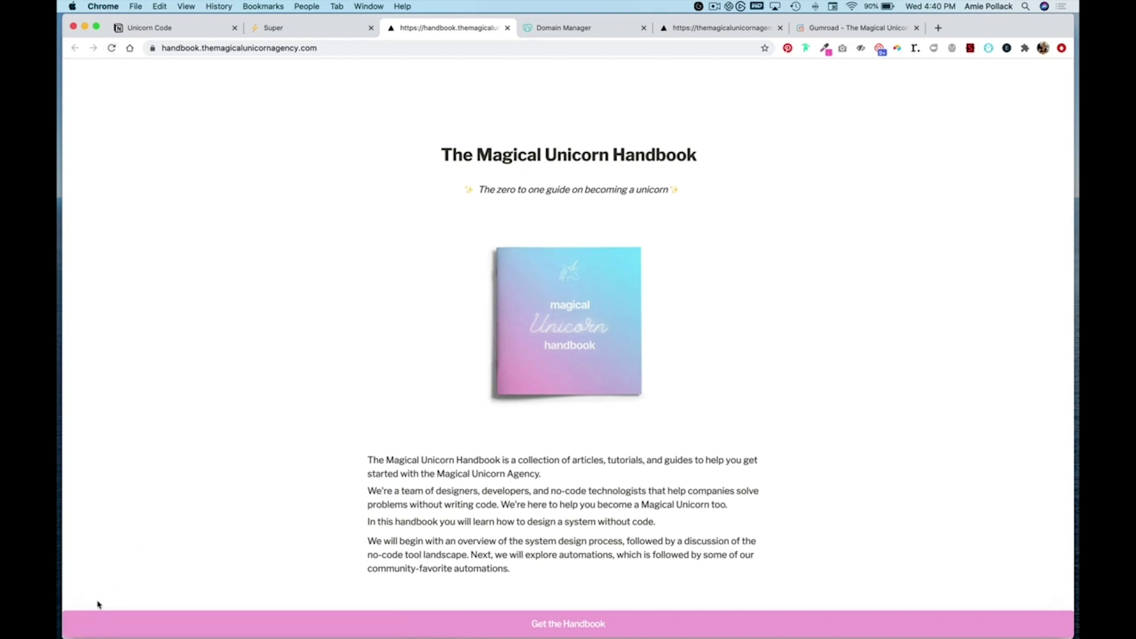
# Verify 'Get the Handbook' opens the Gumroad handbook overlay, then select the handbook site's URL.
pyautogui.click(82, 622)
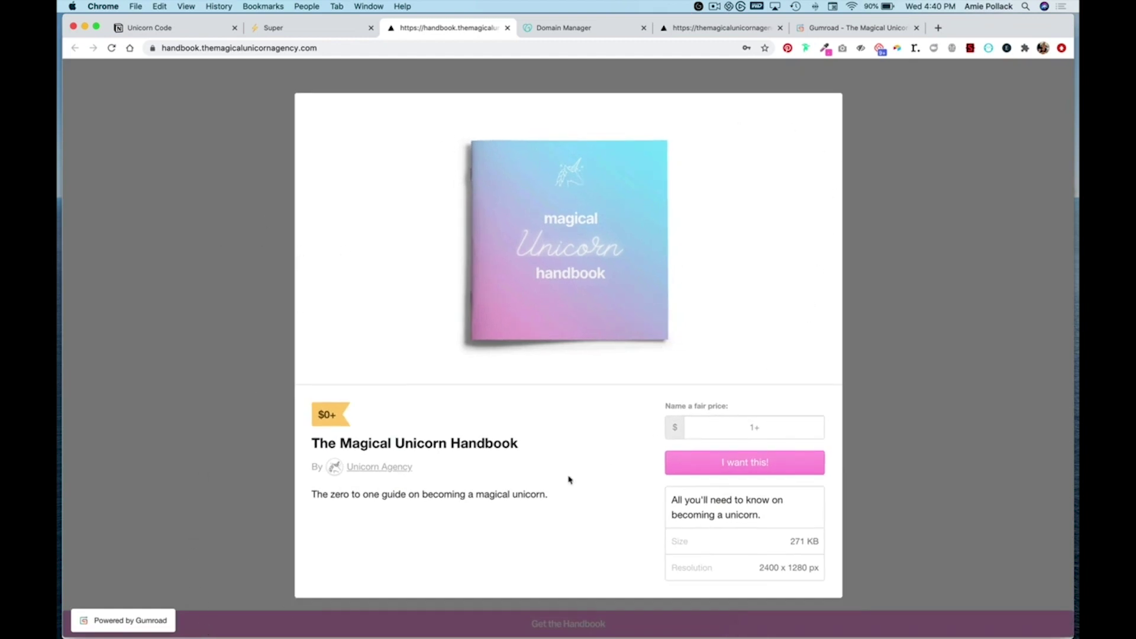
pyautogui.click(902, 266)
pyautogui.click(344, 48)
pyautogui.press('super+c')
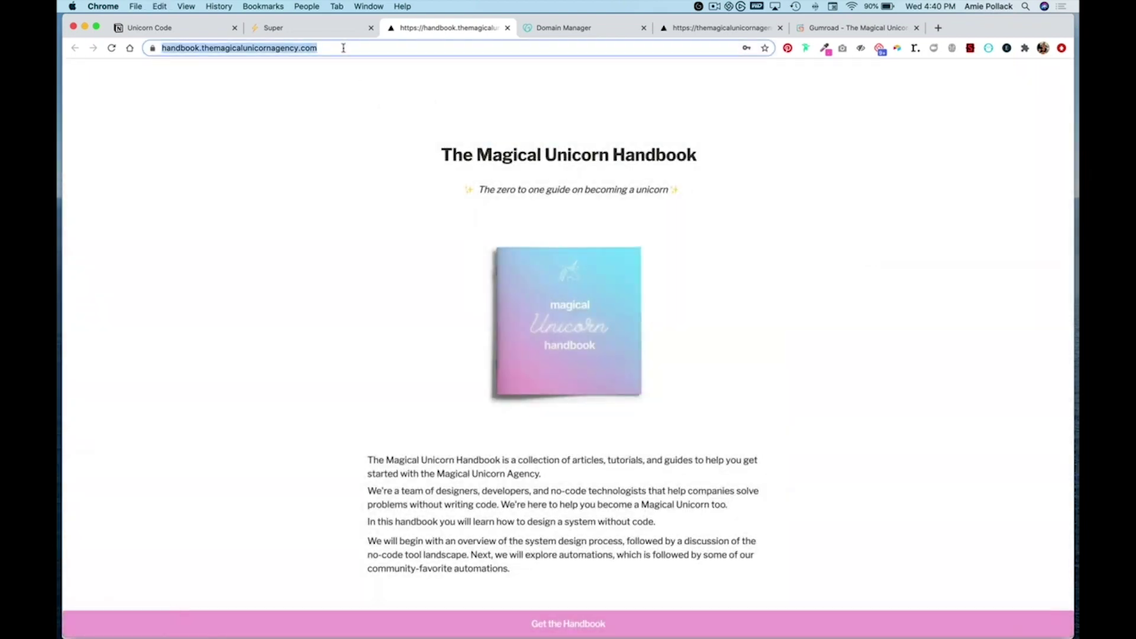
pyautogui.click(190, 30)
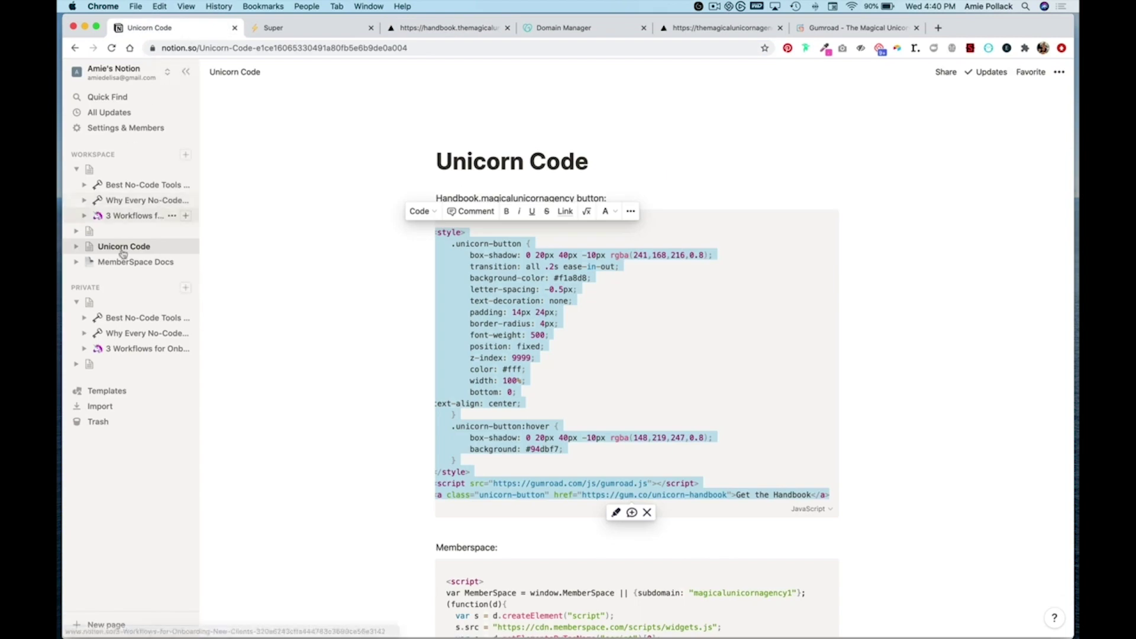
# Type 'Check out our Magical Unicorn Handbook Learn More →' on the agency Notion page and select 'Learn More →'.
pyautogui.click(118, 303)
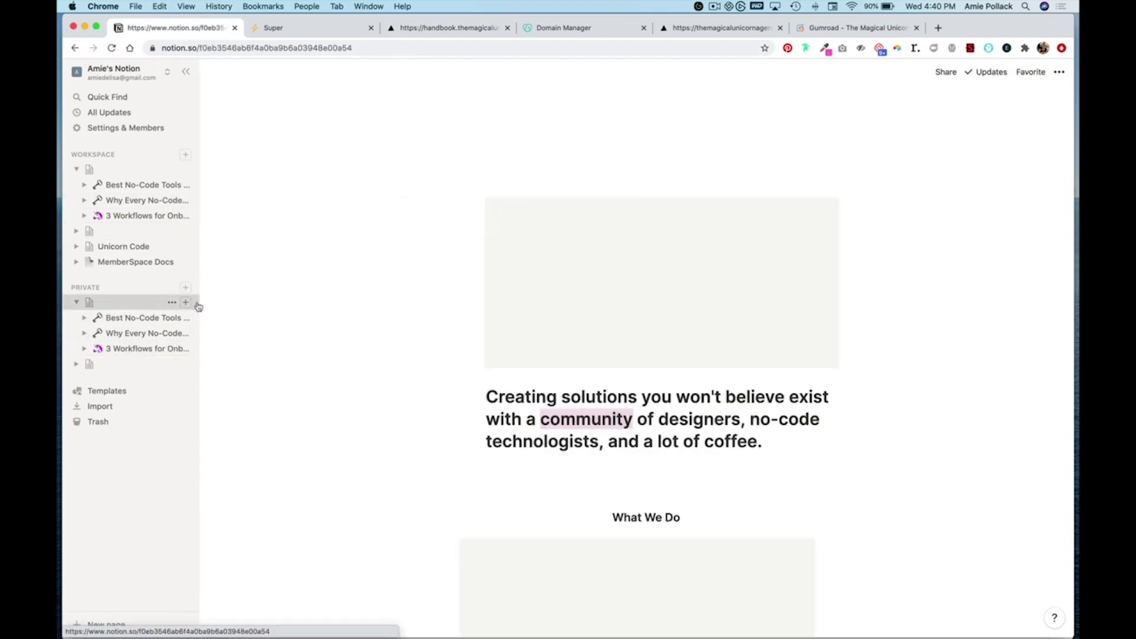
pyautogui.scroll(-8, 564, 420)
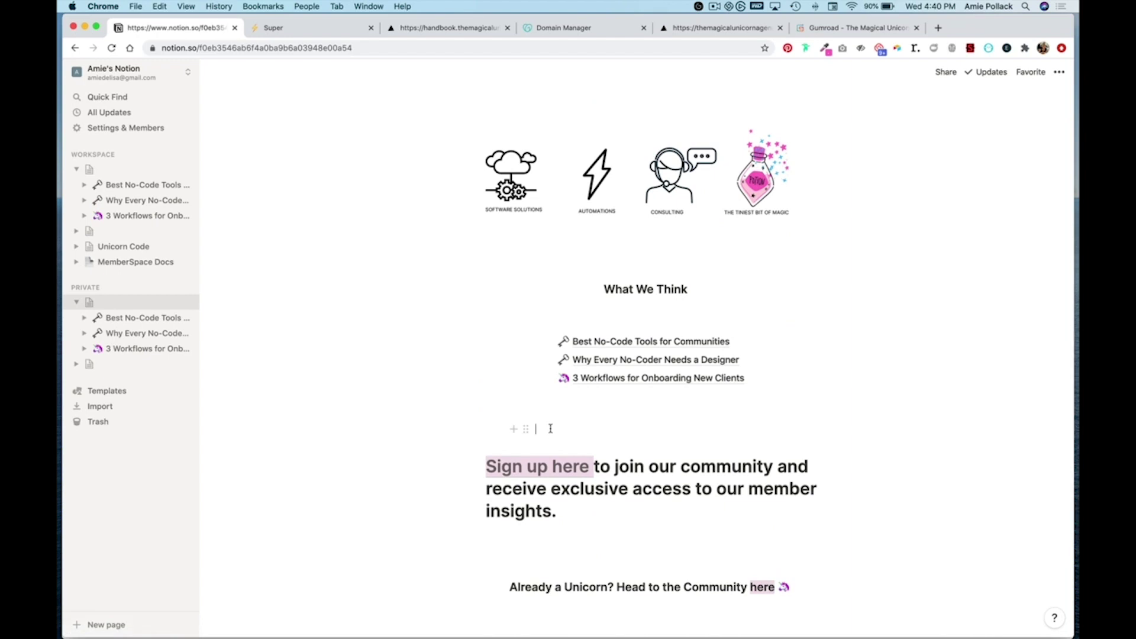
pyautogui.write('Check')
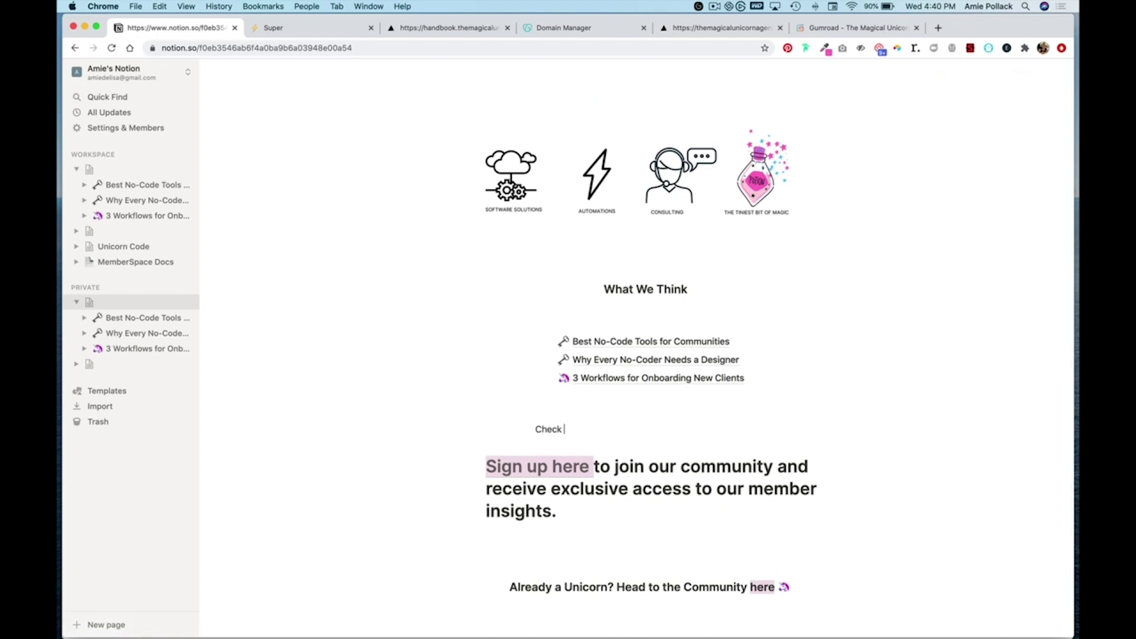
pyautogui.write(' out our Magical Unicorn')
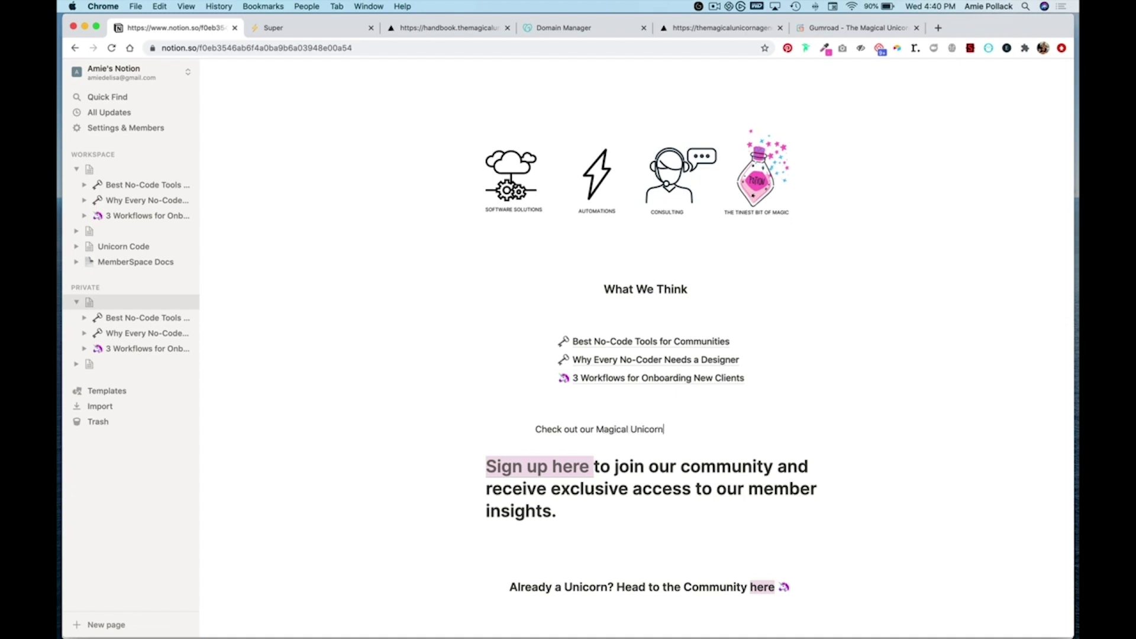
pyautogui.write(' Handbook ')
pyautogui.write('Learn More')
pyautogui.write(' ->')
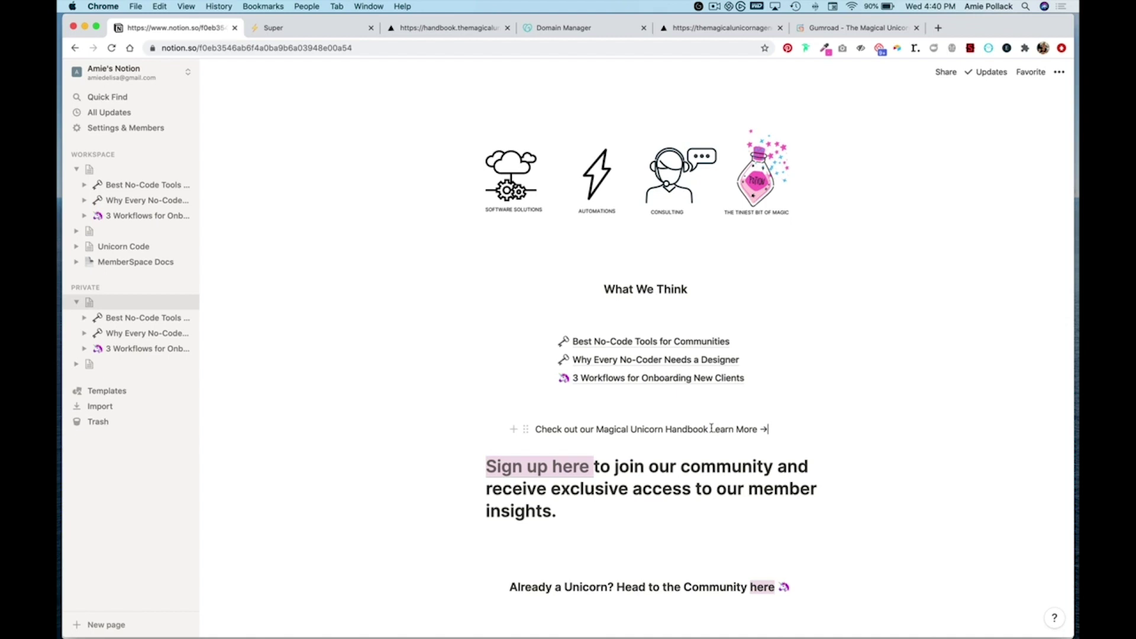
pyautogui.moveTo(711, 428); pyautogui.dragTo(766, 431)
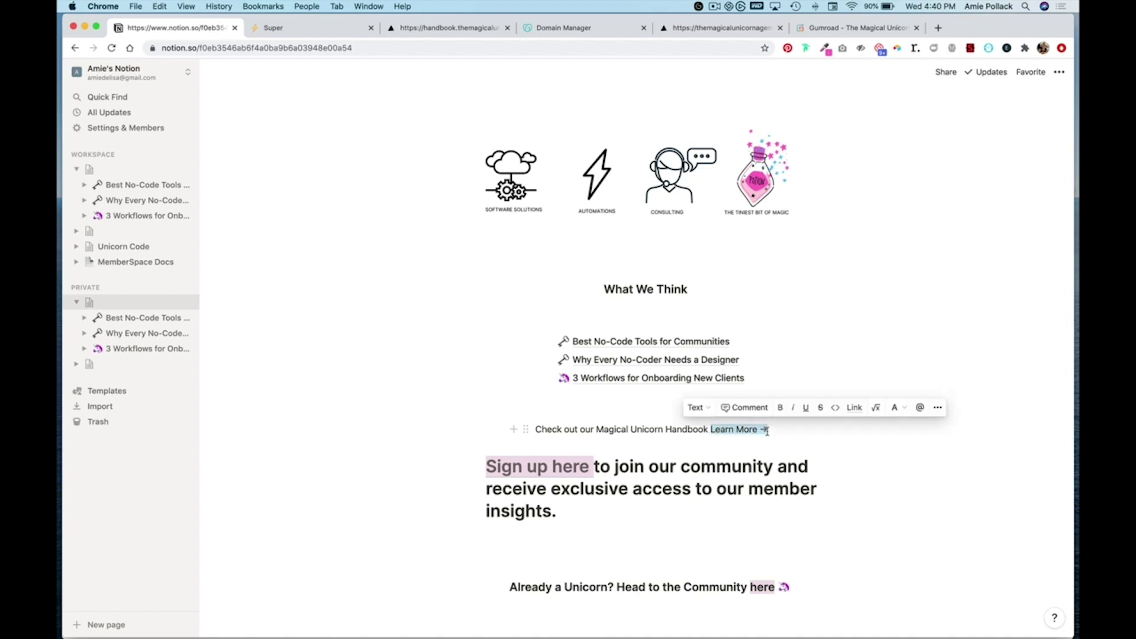
pyautogui.click(855, 407)
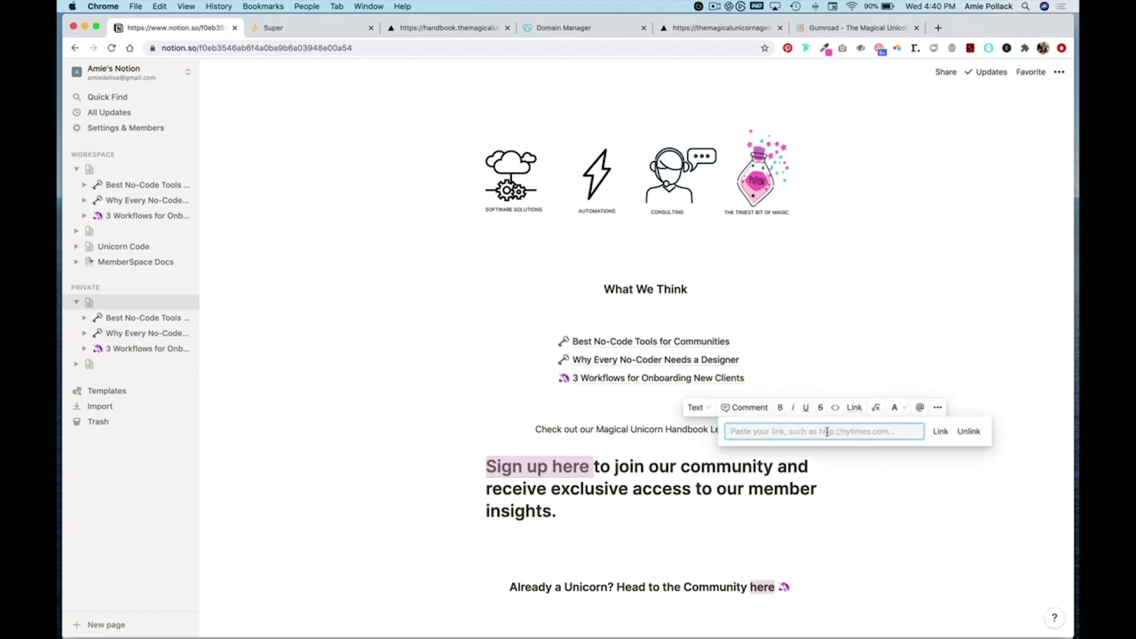
pyautogui.press('super+v')
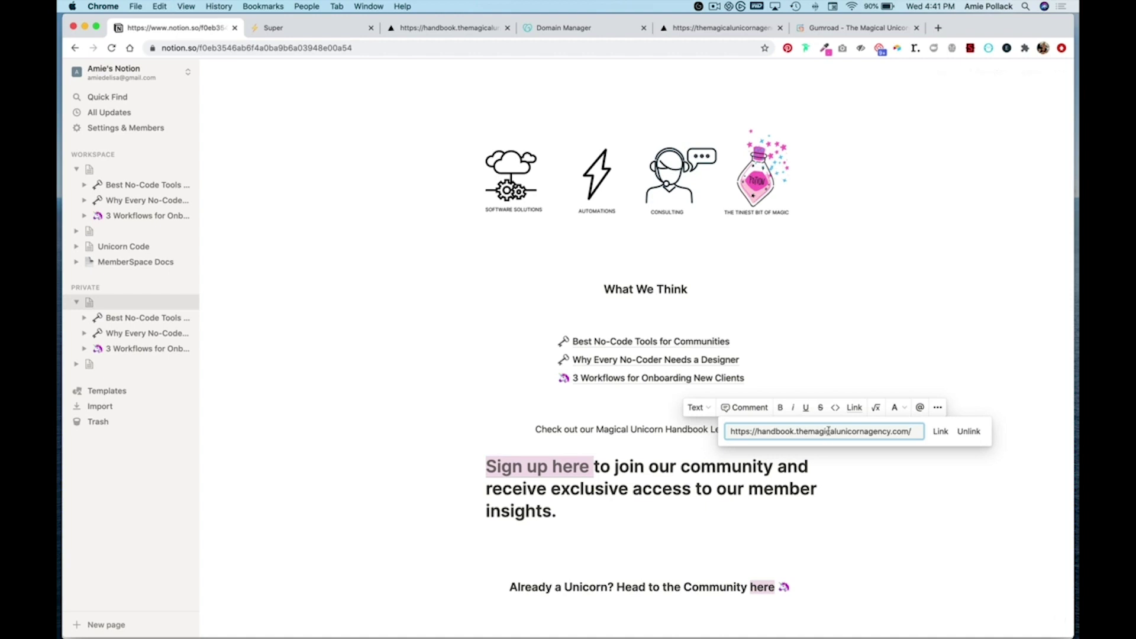
pyautogui.click(941, 431)
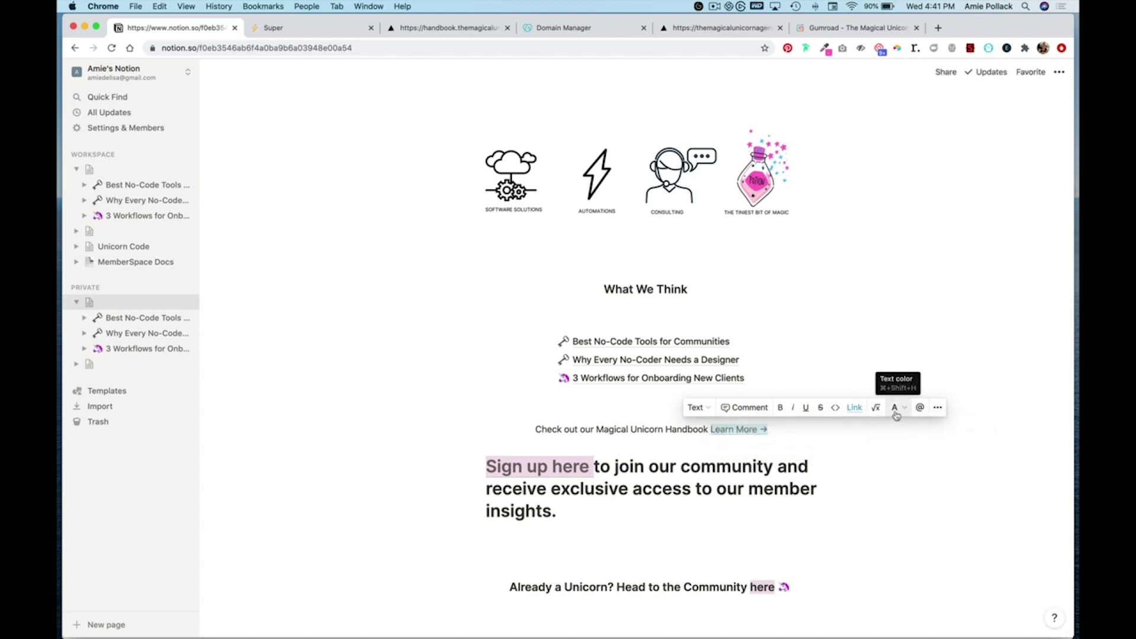
pyautogui.click(899, 451)
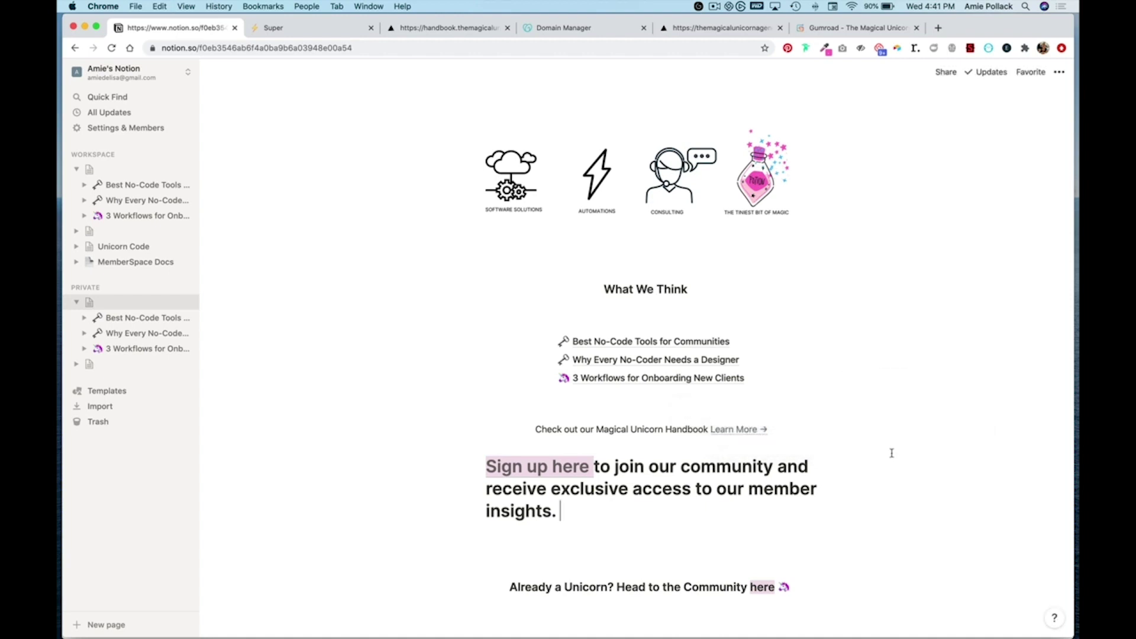
pyautogui.click(495, 322)
pyautogui.click(691, 30)
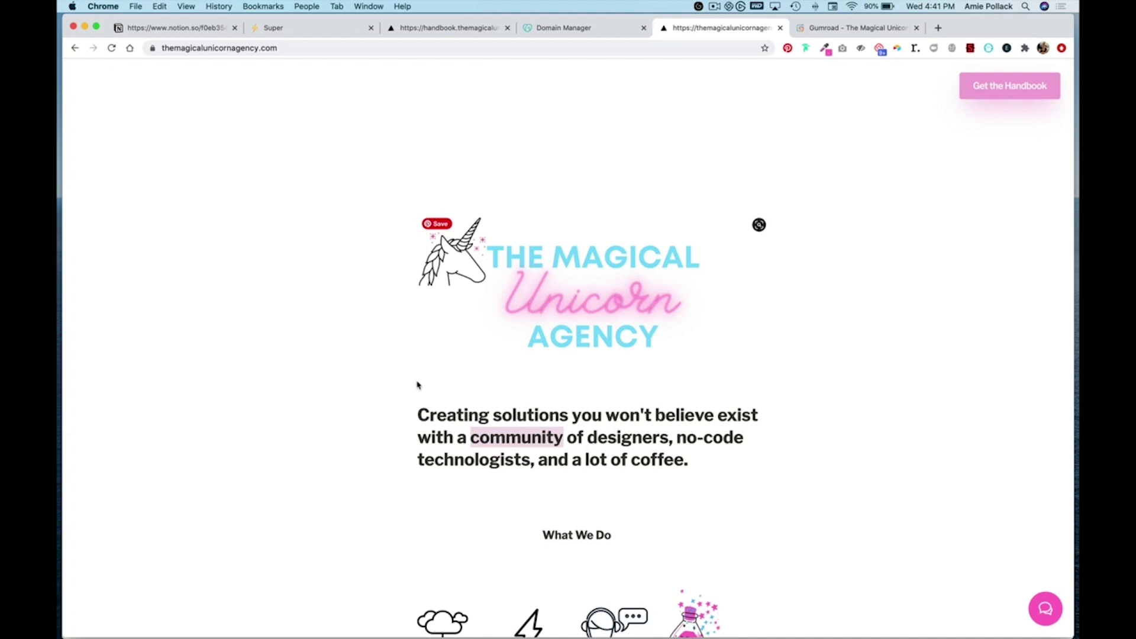
# Reload the live agency homepage and follow 'Learn More →' to handbook.themagicalunicornagency.com.
pyautogui.click(110, 49)
pyautogui.scroll(-8, 343, 332)
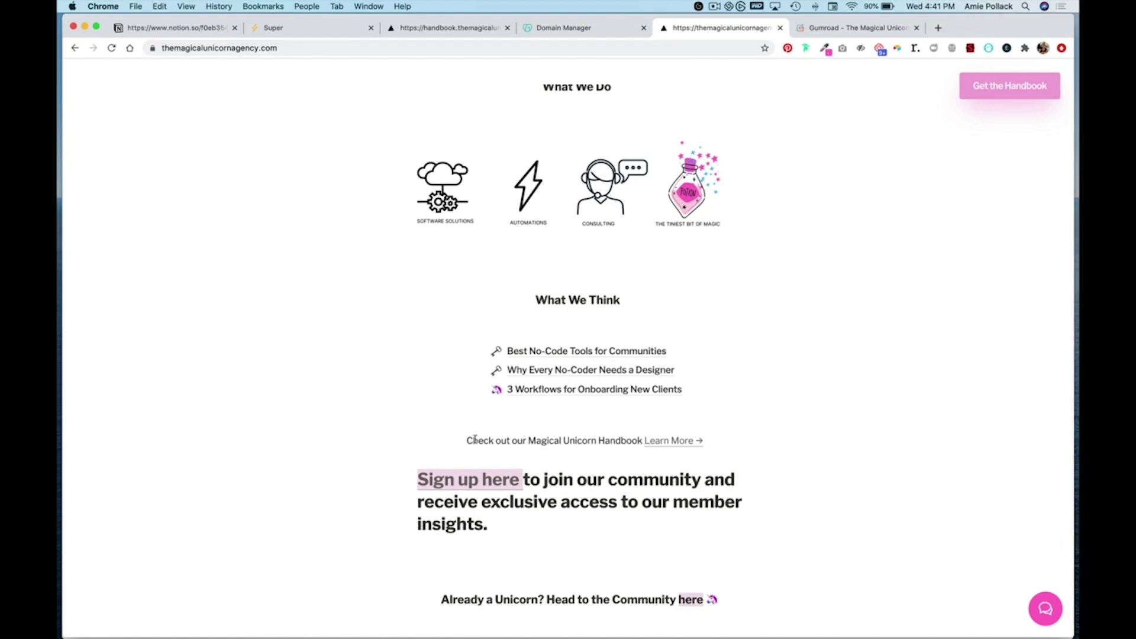
pyautogui.click(678, 441)
pyautogui.scroll(-2, 676, 444)
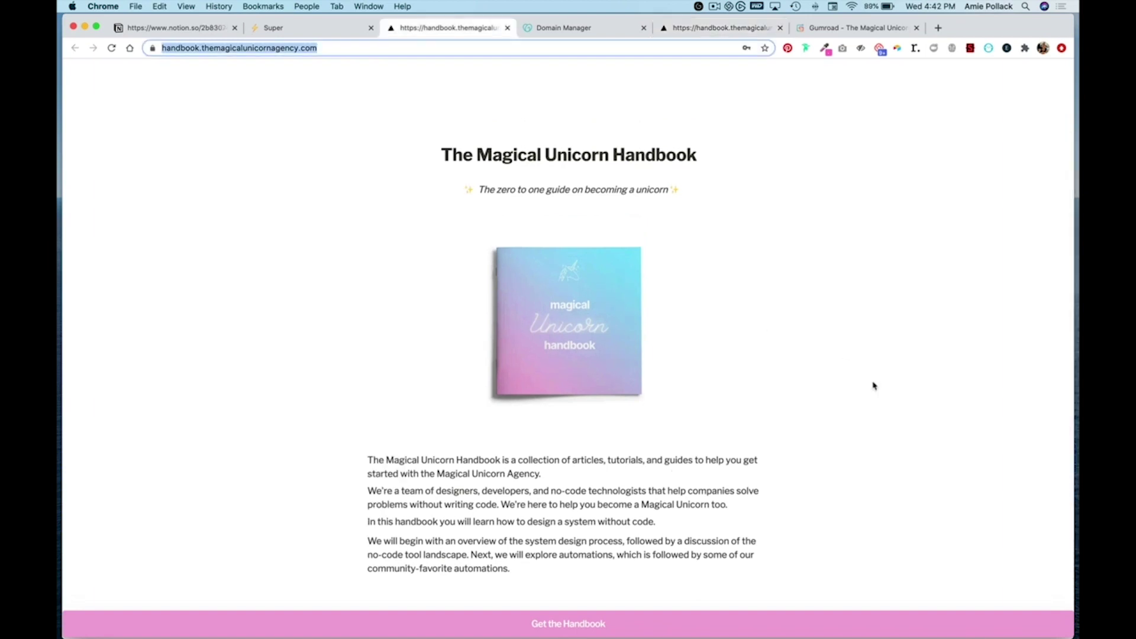
# Copy the gum.co product URL from the handbook's Gumroad embed code, then return to the Notion handbook page.
pyautogui.click(855, 28)
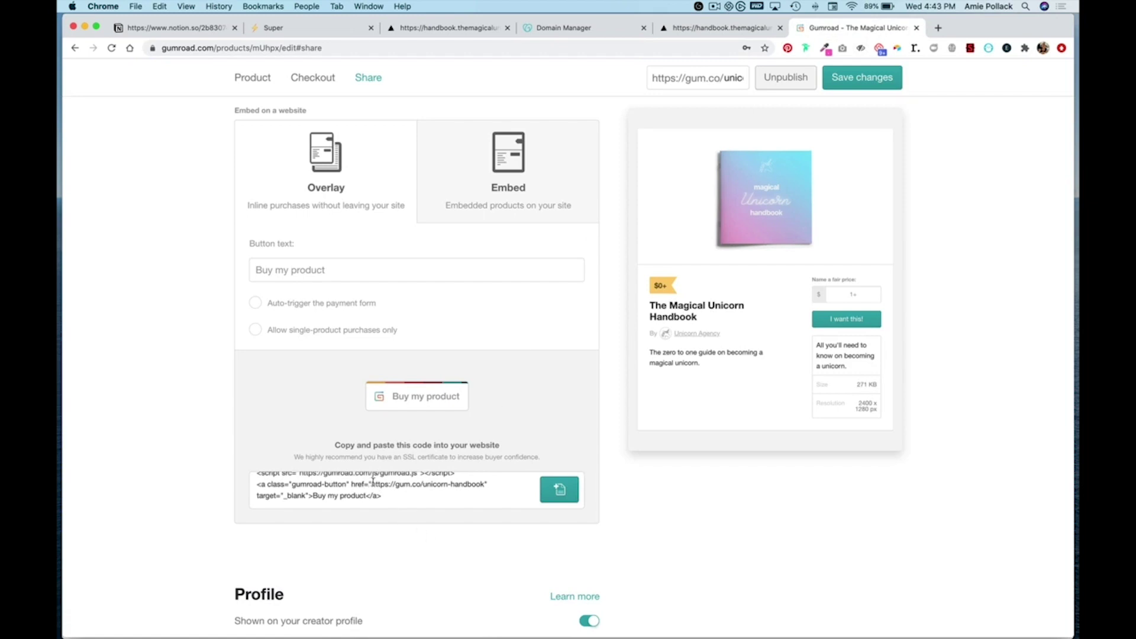
pyautogui.moveTo(373, 483); pyautogui.dragTo(482, 492)
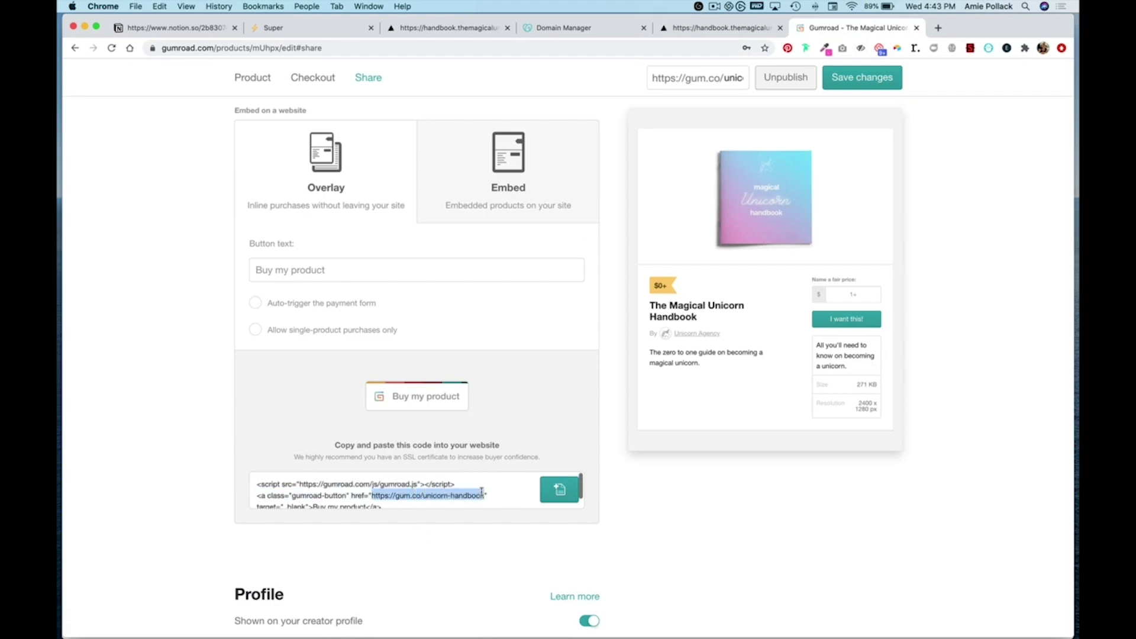
pyautogui.press('super+c')
pyautogui.click(206, 28)
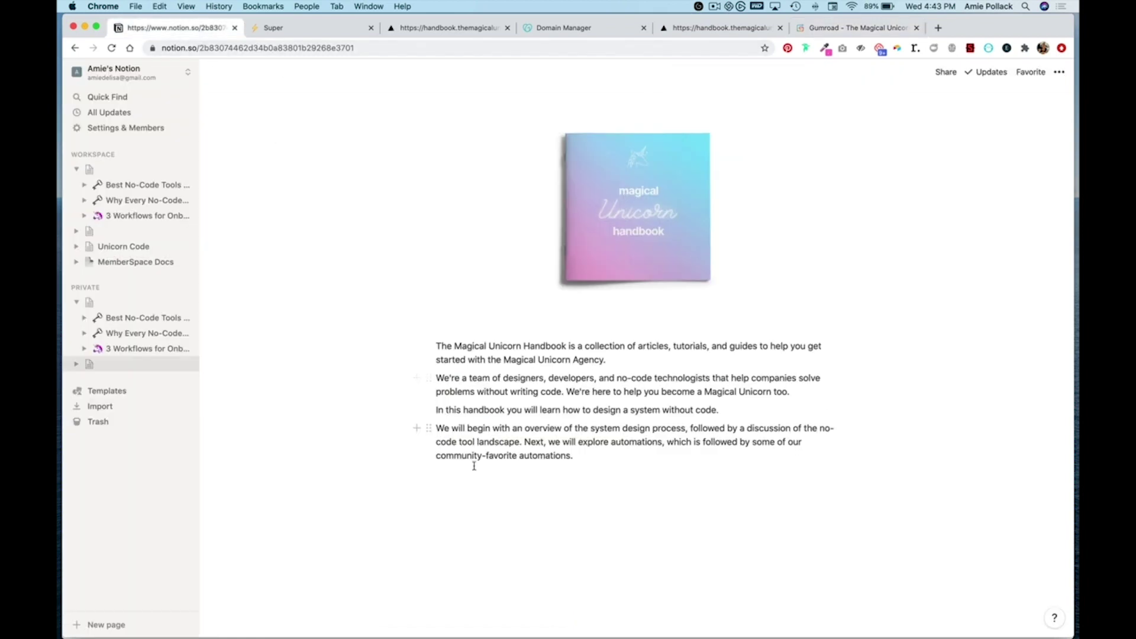
# Add an embed block below the intro paragraphs using the pasted gum.co handbook link.
pyautogui.click(487, 497)
pyautogui.write('/e')
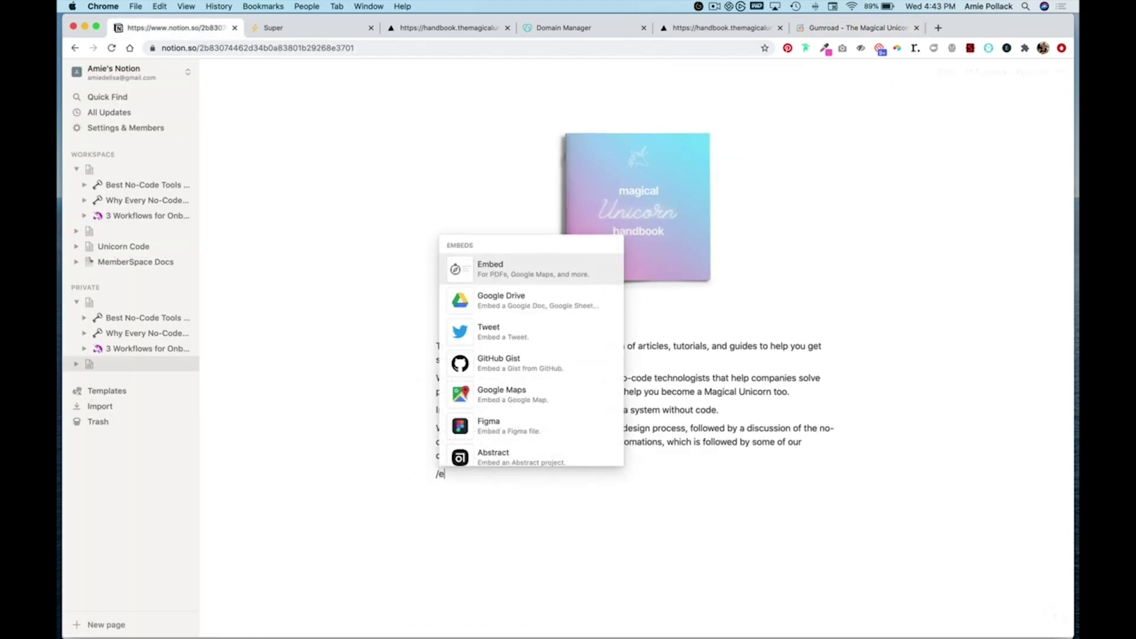
pyautogui.write('m')
pyautogui.click(551, 273)
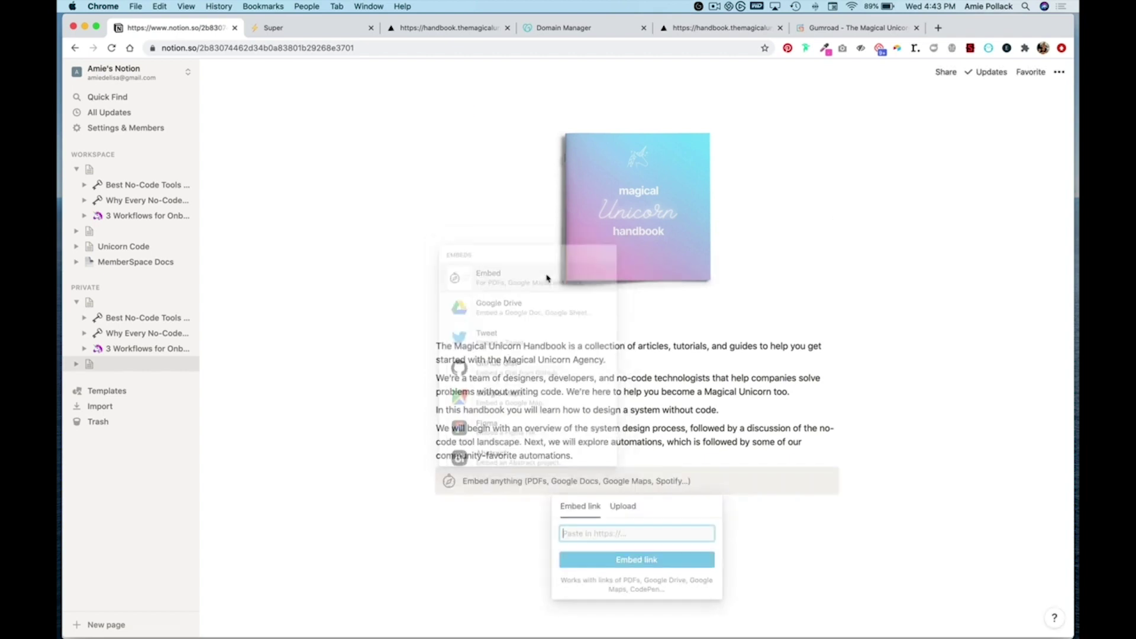
pyautogui.press('super+v')
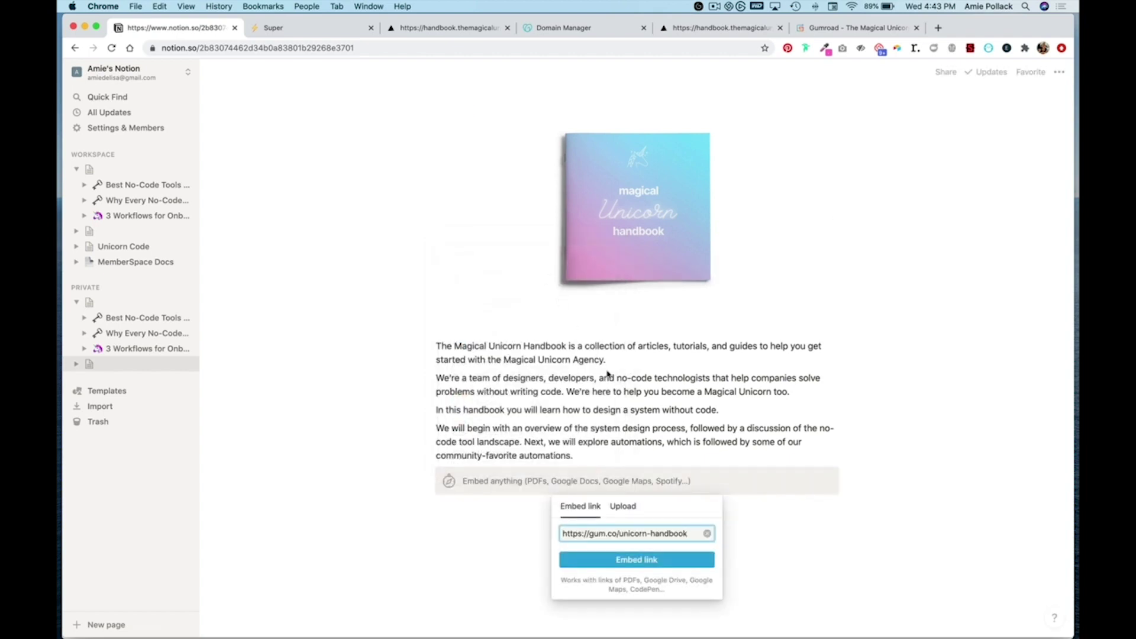
pyautogui.click(637, 559)
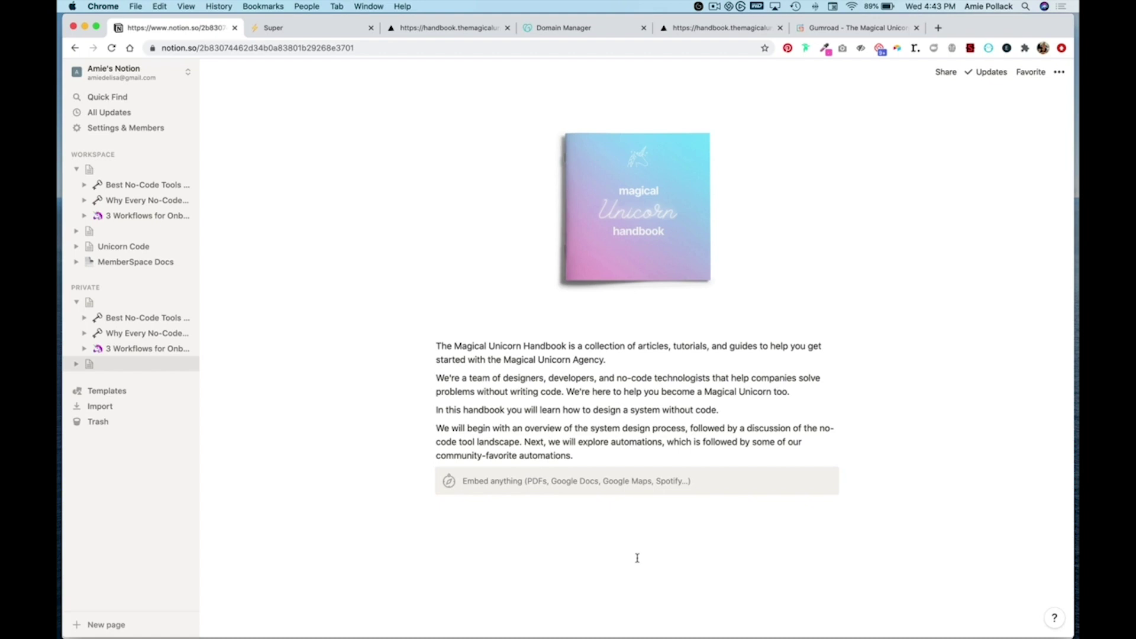
# Widen the Gumroad handbook embed to full page width.
pyautogui.scroll(-4, 893, 533)
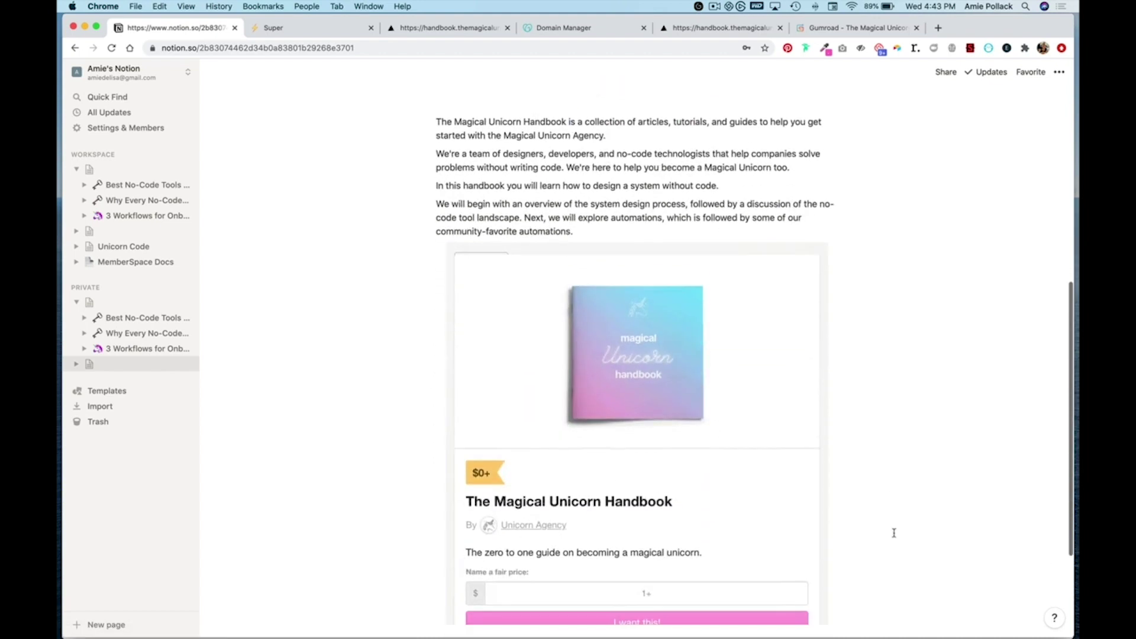
pyautogui.scroll(-3, 894, 532)
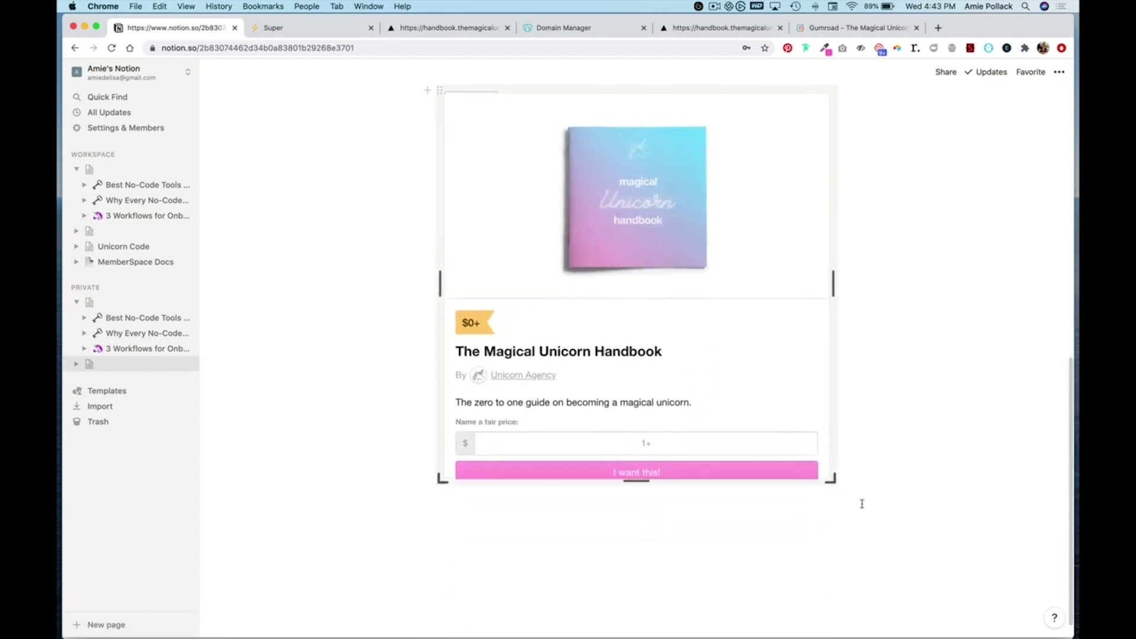
pyautogui.moveTo(830, 479); pyautogui.dragTo(975, 464)
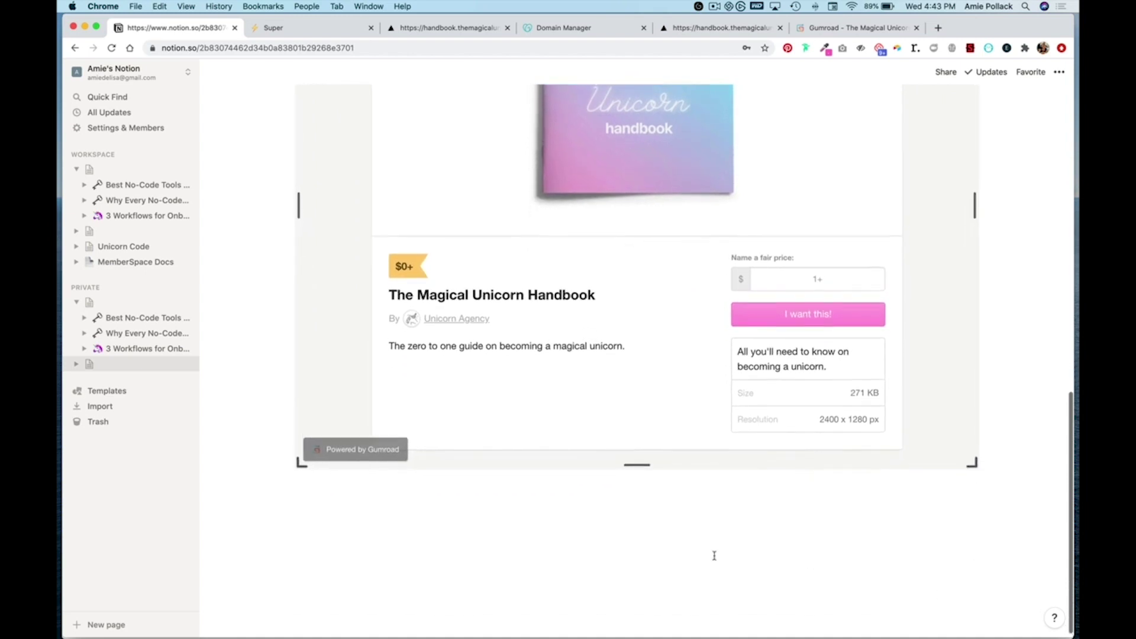
pyautogui.scroll(-2, 994, 414)
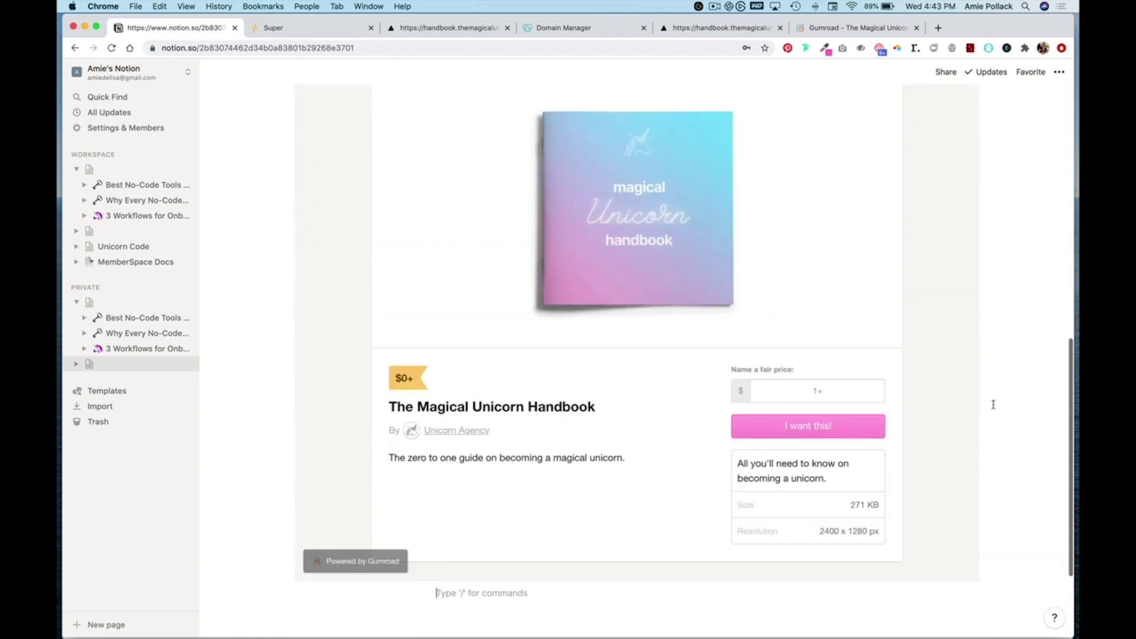
pyautogui.scroll(3, 994, 405)
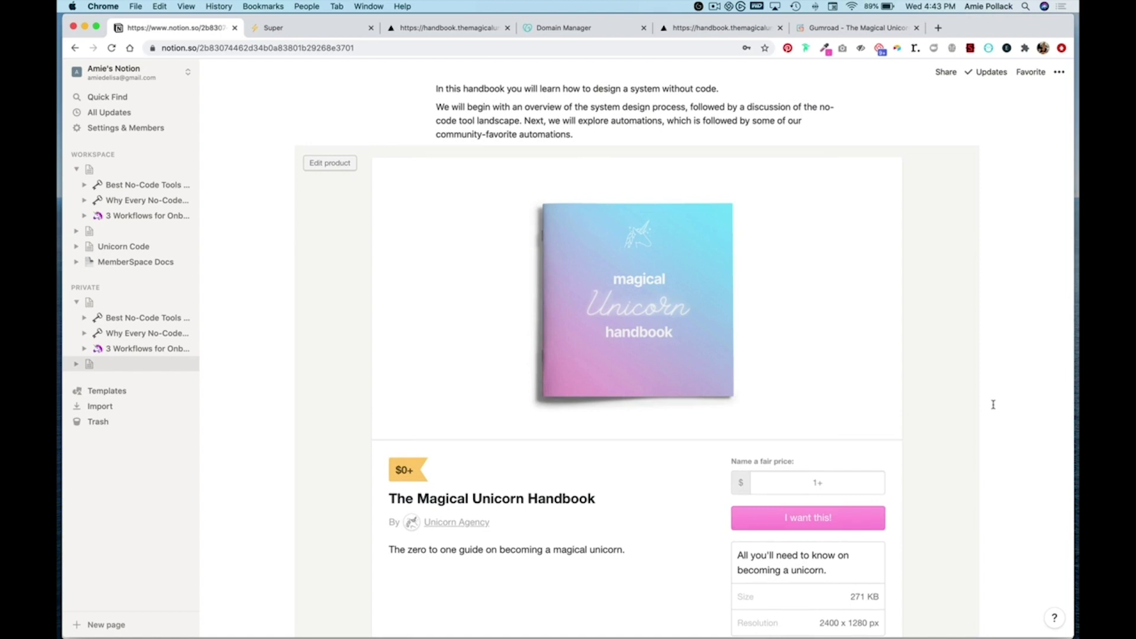
pyautogui.scroll(-1, 994, 404)
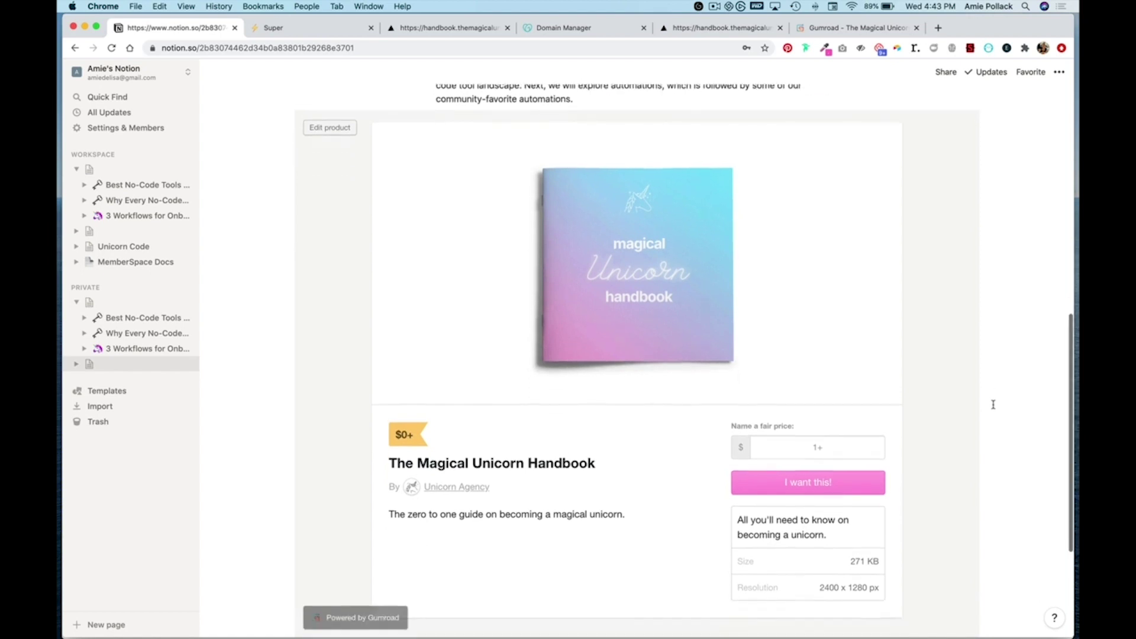
pyautogui.click(969, 112)
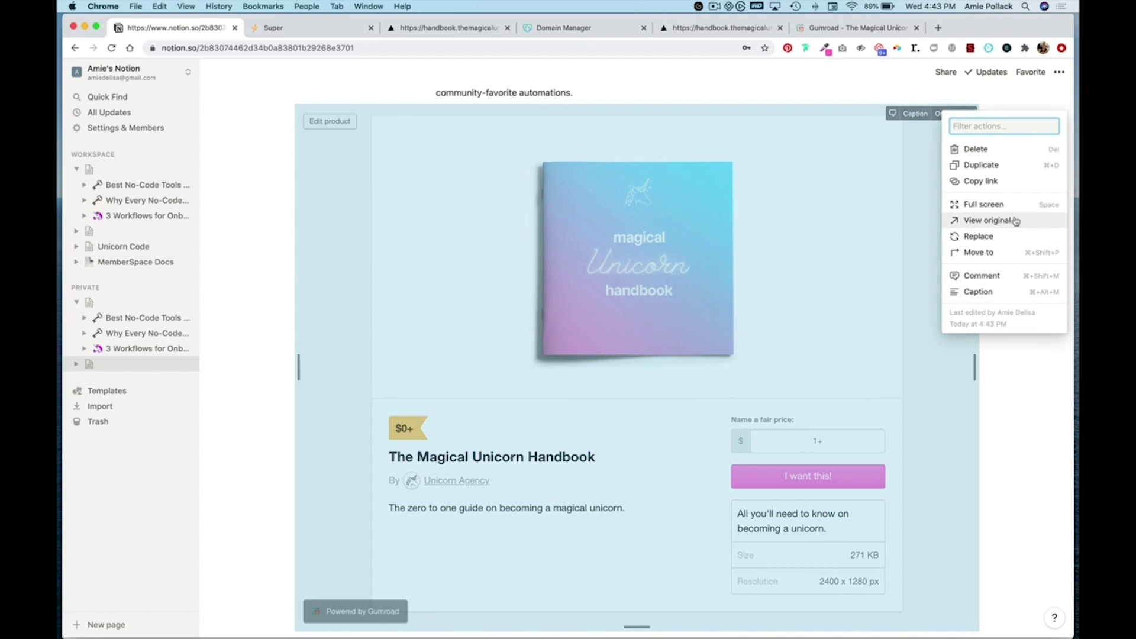
# Delete the Gumroad embed block and switch to the live handbook.themagicalunicornagency.com site.
pyautogui.click(989, 150)
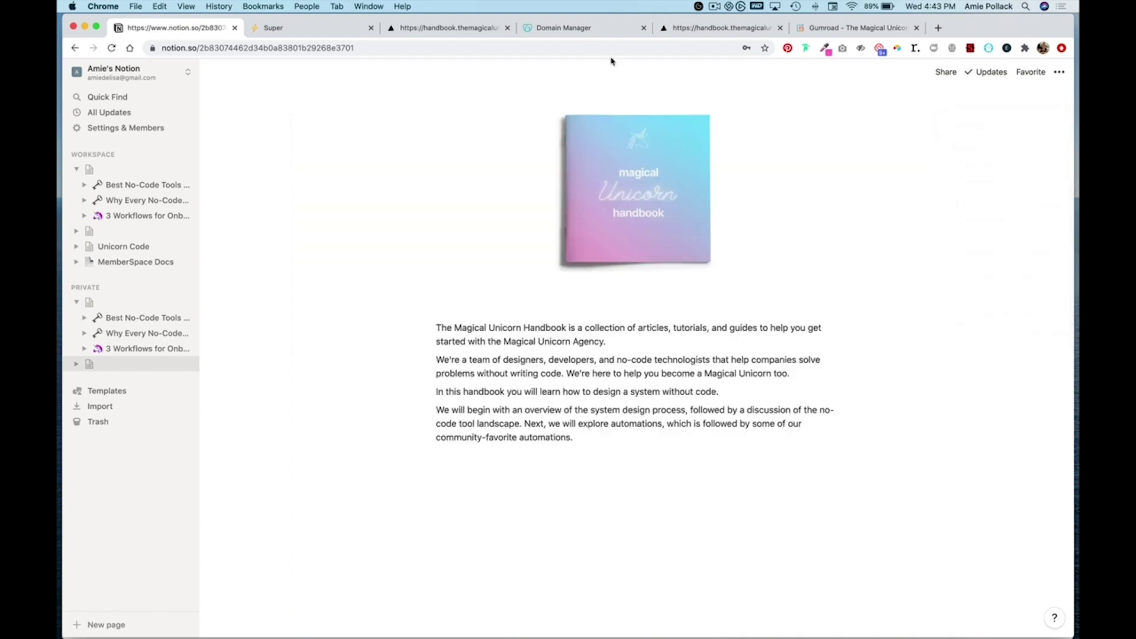
pyautogui.click(441, 31)
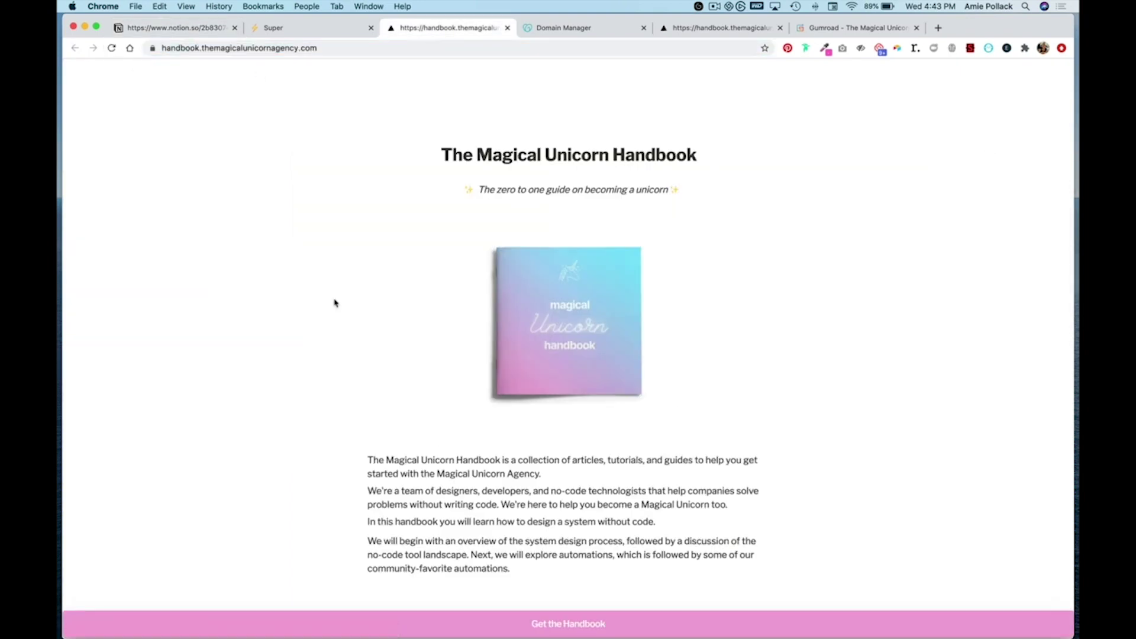